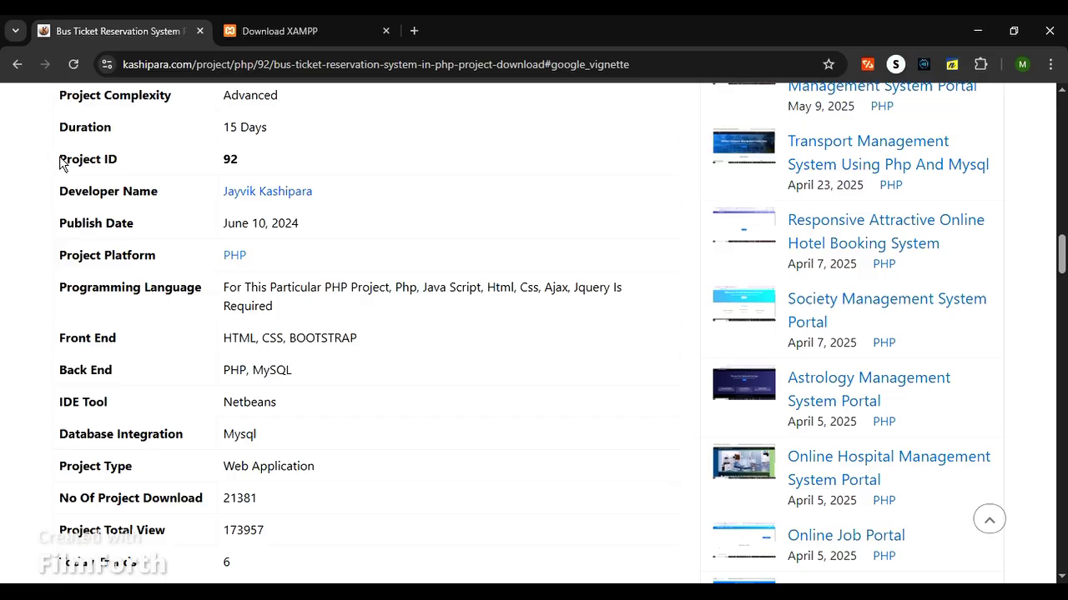
Examine the Bus Ticket Reservation System project page, including its project ID and the source code download section
{"action": "left_click_drag", "start_coordinate": [59, 163], "coordinate": [301, 169]}
{"action": "left_click", "coordinate": [328, 177]}
{"action": "scroll", "coordinate": [515, 302], "scroll_direction": "down", "scroll_amount": 10}
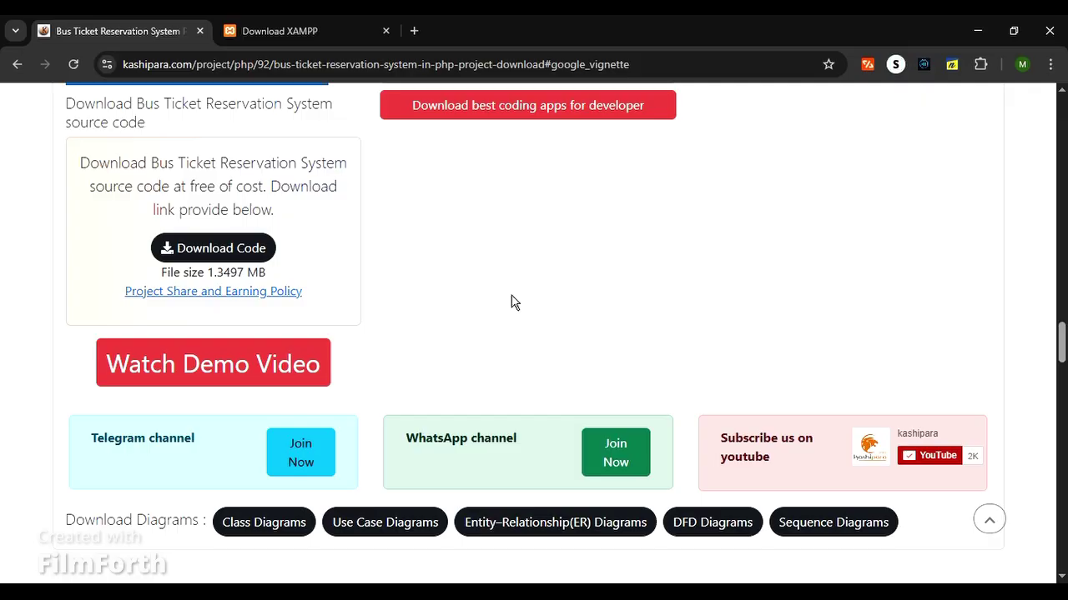
{"action": "left_click_drag", "start_coordinate": [89, 186], "coordinate": [182, 187]}
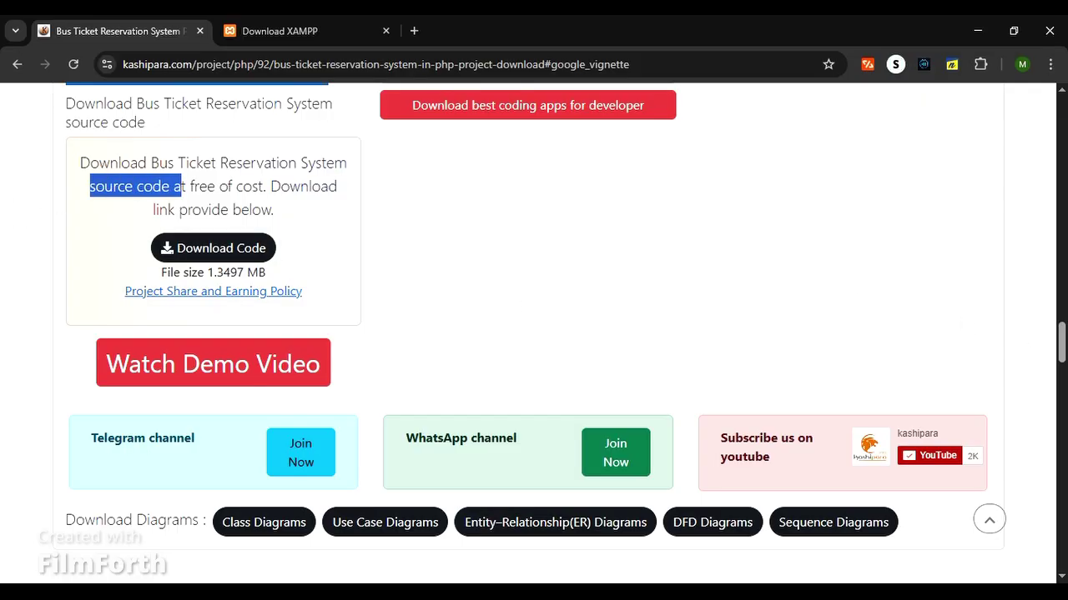
{"action": "scroll", "coordinate": [727, 329], "scroll_direction": "up", "scroll_amount": 4}
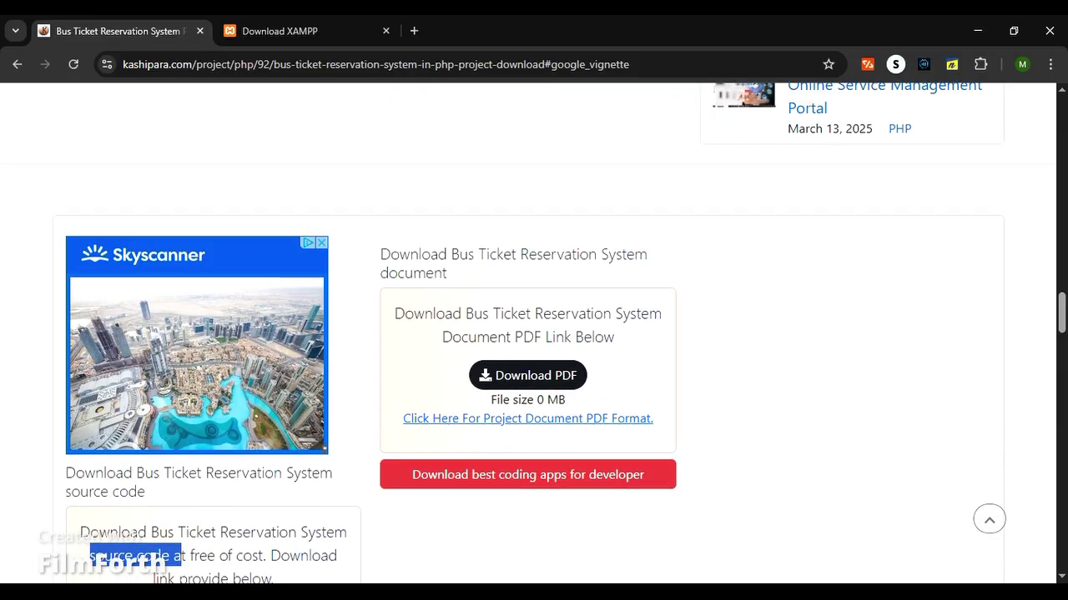
{"action": "left_click_drag", "start_coordinate": [1060, 324], "coordinate": [1060, 162]}
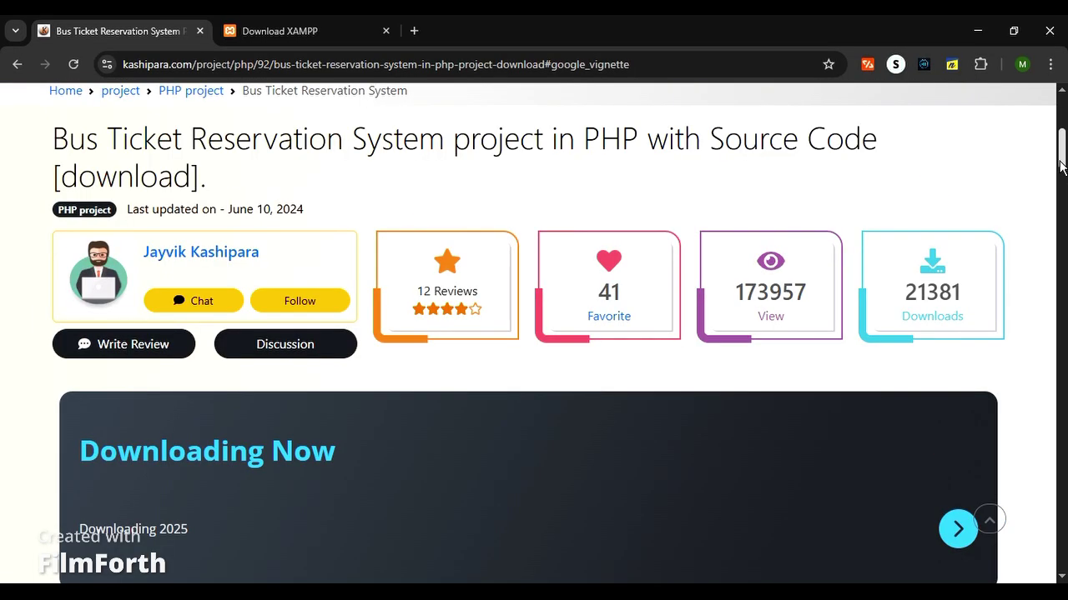
Switch to the Download XAMPP page and review the XAMPP for Windows versions on offer
{"action": "left_click", "coordinate": [324, 30]}
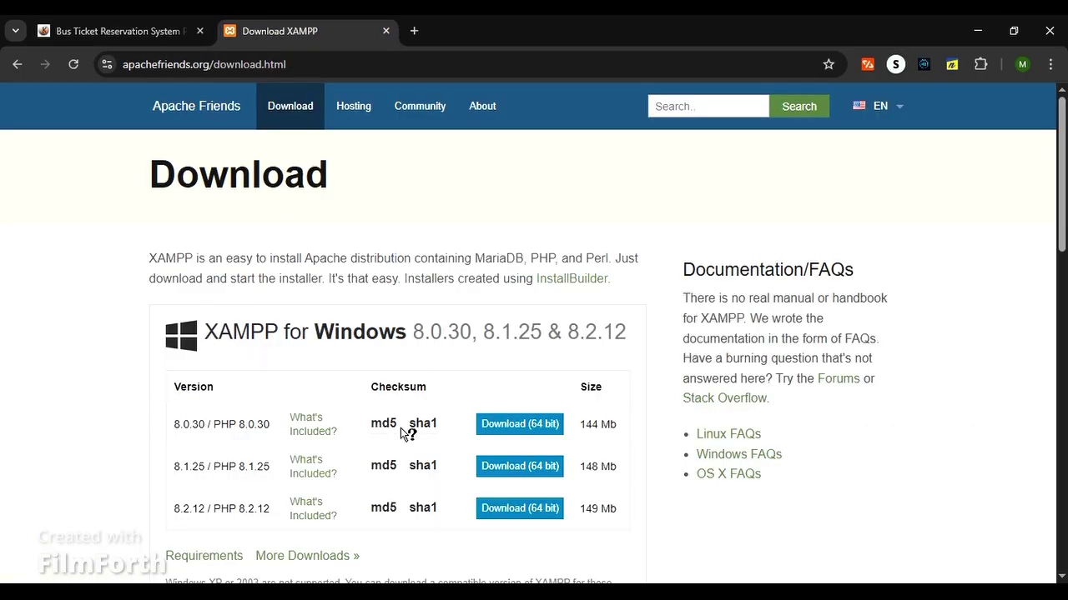
{"action": "left_click_drag", "start_coordinate": [232, 335], "coordinate": [436, 333]}
{"action": "left_click", "coordinate": [880, 261]}
{"action": "mouse_move", "coordinate": [1058, 191]}
{"action": "left_mouse_down"}
{"action": "mouse_move", "coordinate": [1058, 508]}
{"action": "mouse_move", "coordinate": [1057, 178]}
{"action": "left_mouse_up"}
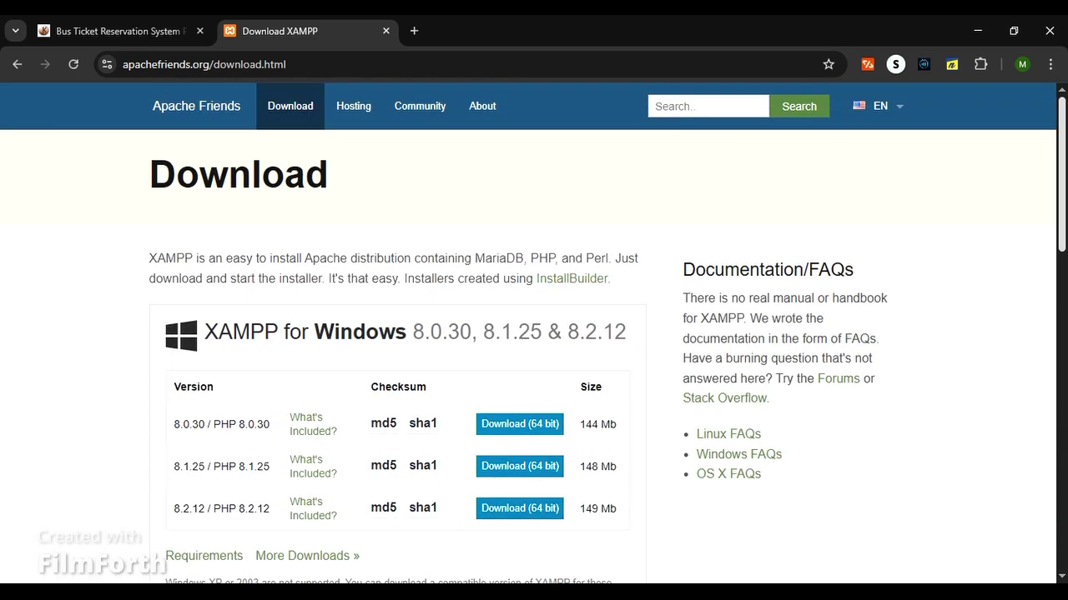
In File Explorer, browse Downloads > 92 to the extracted online-bus-ticket-booking-Website folder and locate online_booking_bus_system.sql
{"action": "key", "text": "super+e"}
{"action": "left_click", "coordinate": [53, 229]}
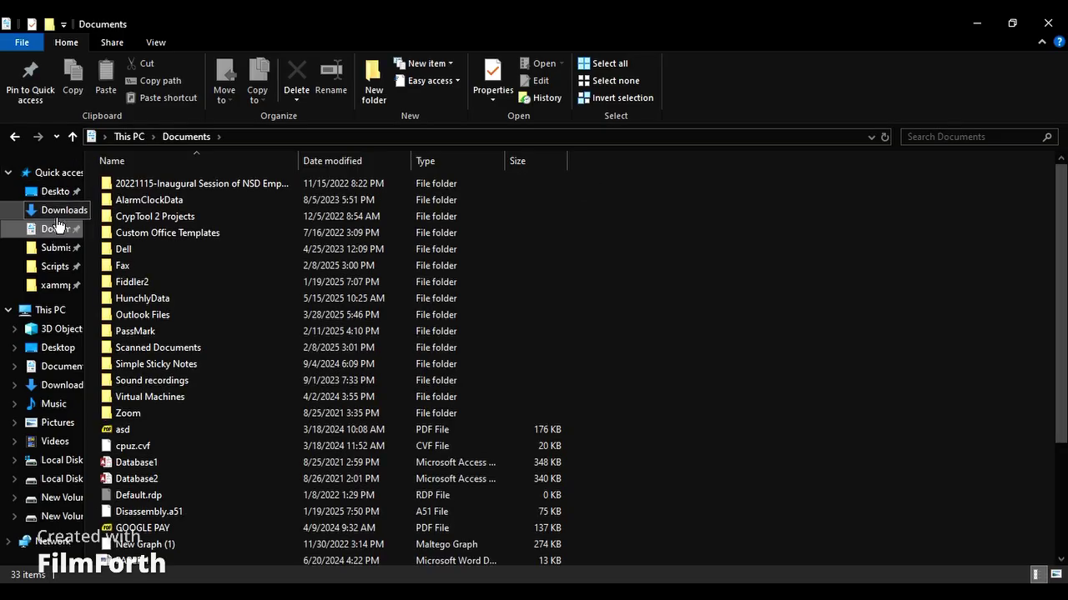
{"action": "left_click", "coordinate": [57, 214]}
{"action": "double_click", "coordinate": [239, 240]}
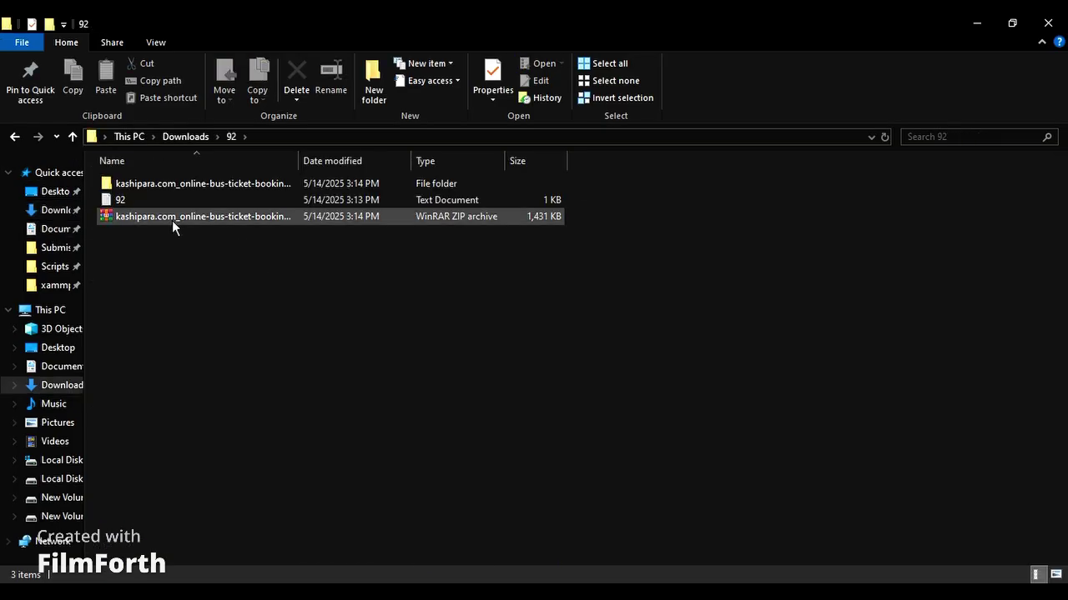
{"action": "left_click", "coordinate": [183, 189]}
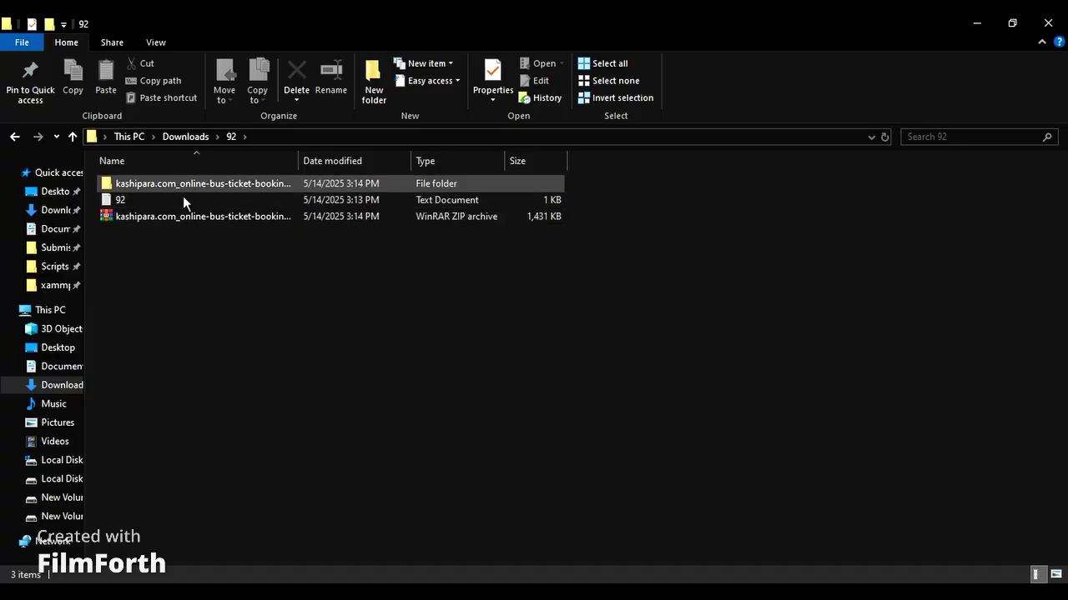
{"action": "double_click", "coordinate": [183, 191]}
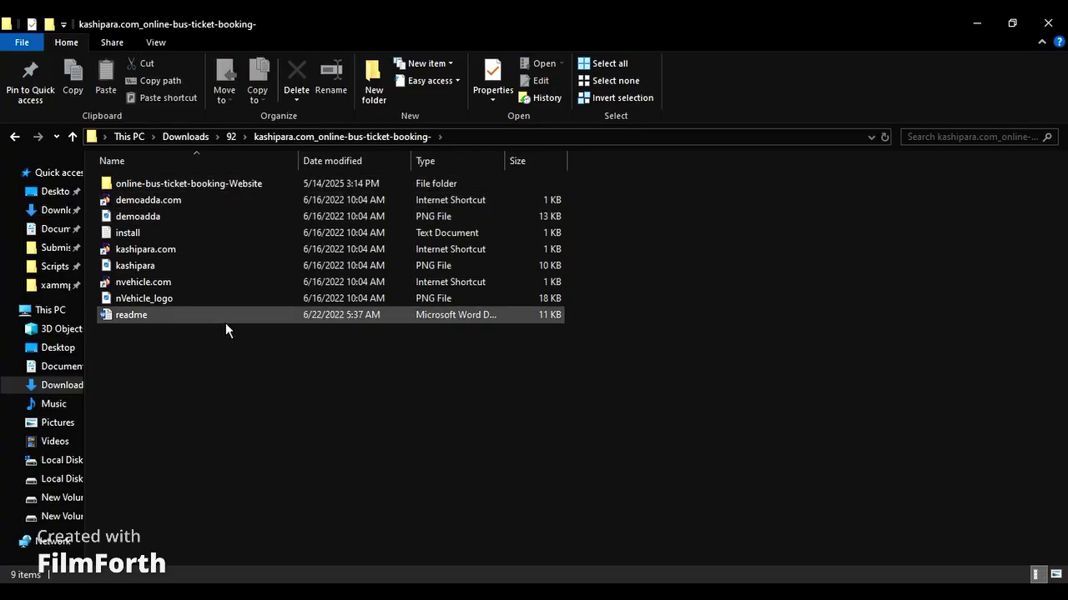
{"action": "double_click", "coordinate": [212, 190]}
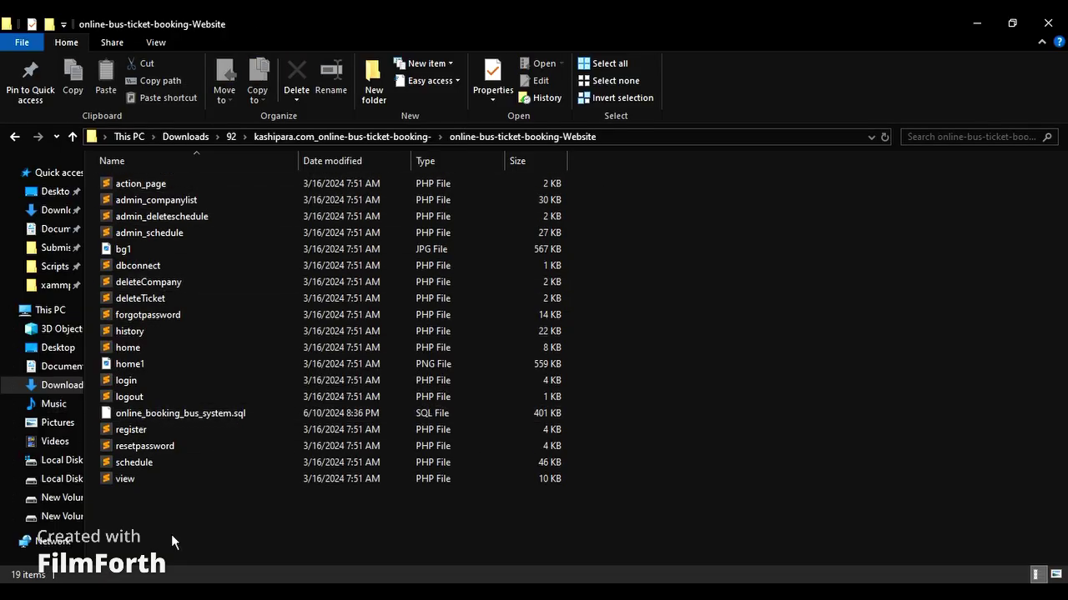
{"action": "left_click", "coordinate": [221, 422]}
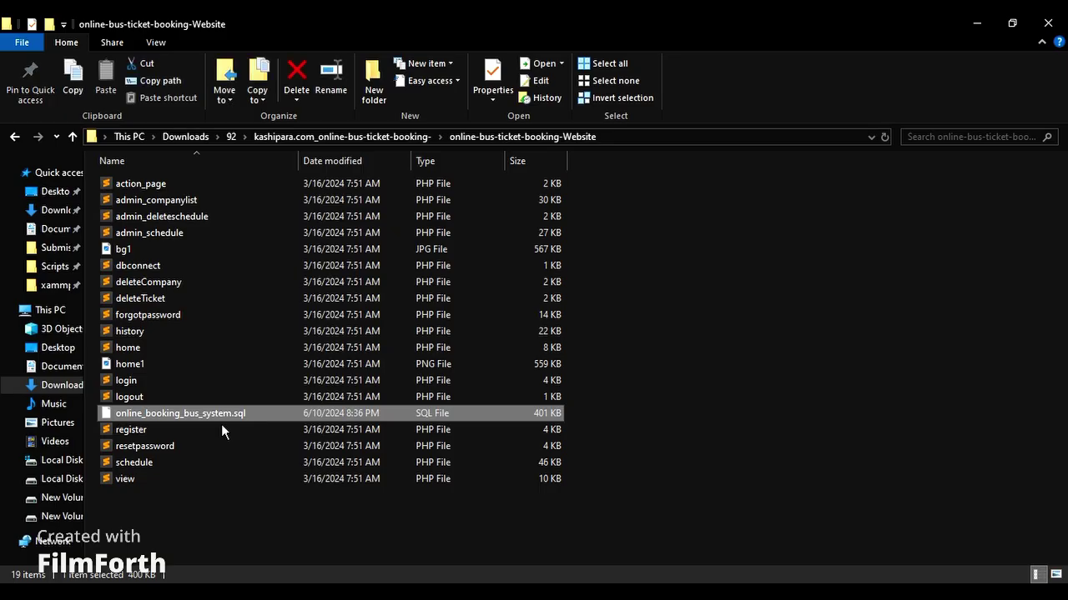
Leave the downloaded website folder and open the online-bus-ticket-booking-Website folder inside xammp > htdocs on drive F
{"action": "left_click", "coordinate": [15, 137]}
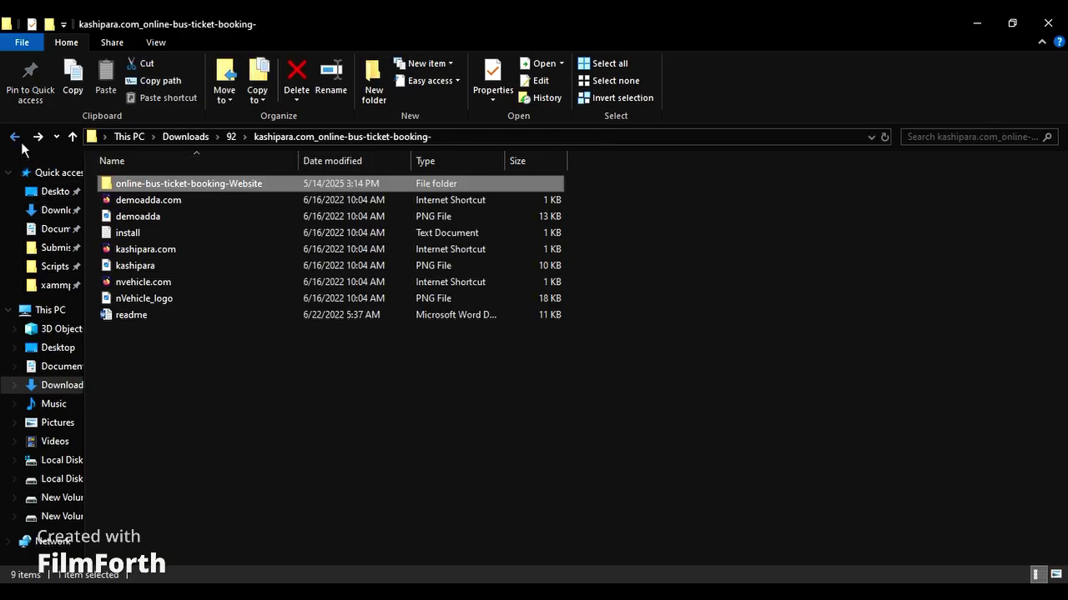
{"action": "right_click", "coordinate": [185, 183]}
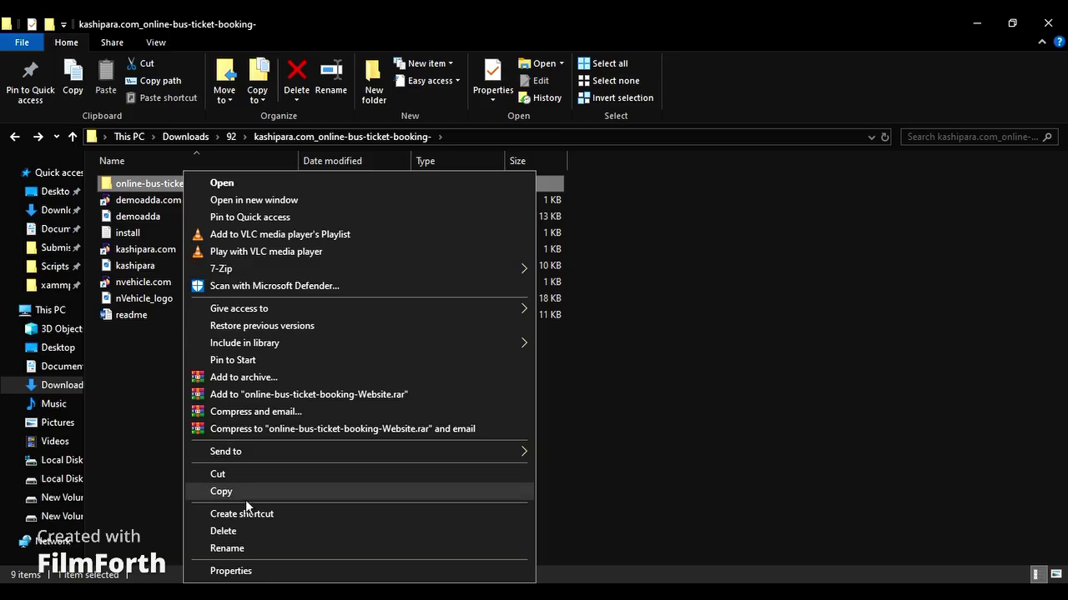
{"action": "left_click", "coordinate": [135, 485]}
{"action": "left_click", "coordinate": [62, 288]}
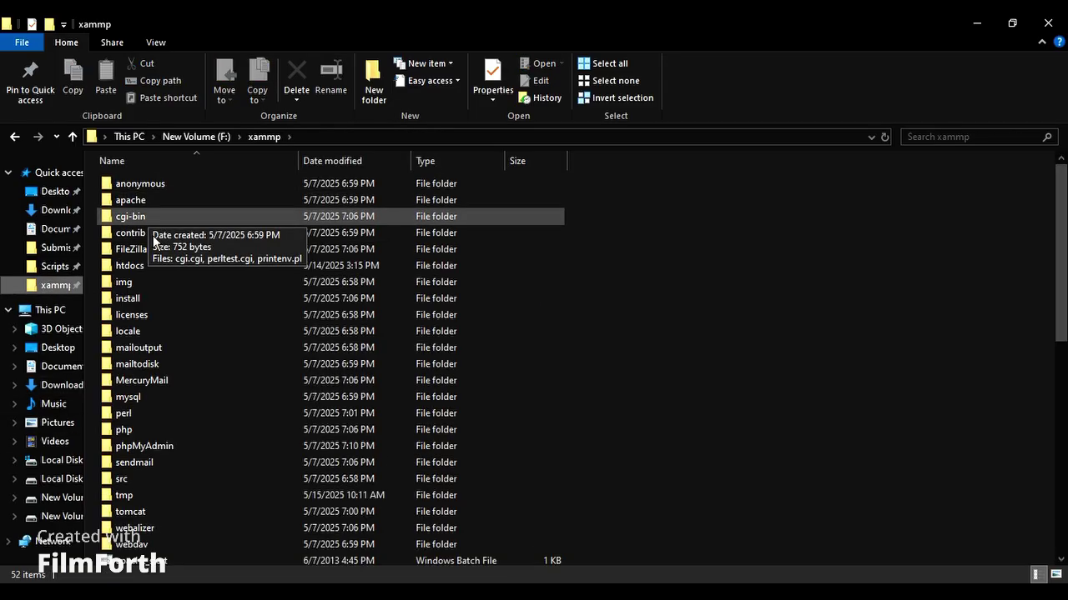
{"action": "double_click", "coordinate": [152, 265]}
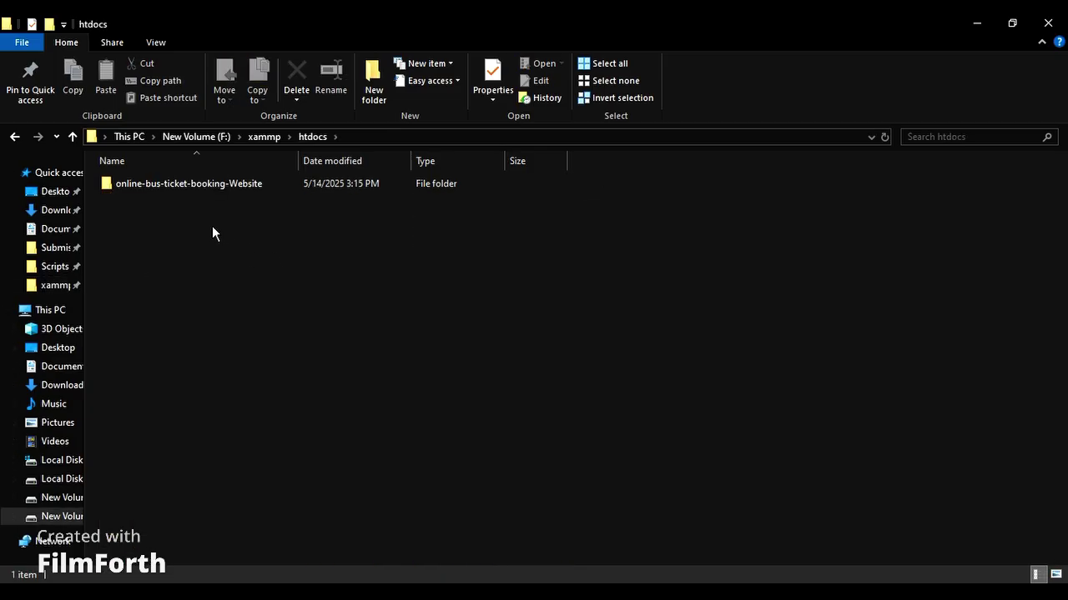
{"action": "double_click", "coordinate": [195, 190]}
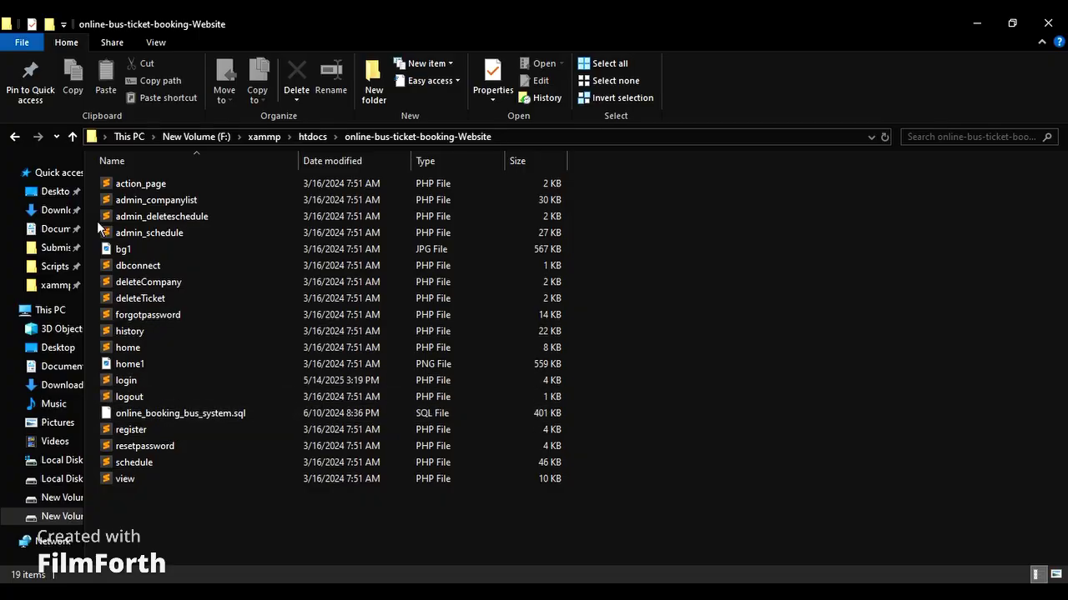
Launch the XAMPP Control Panel and start the Apache and MySQL modules
{"action": "key", "text": "super"}
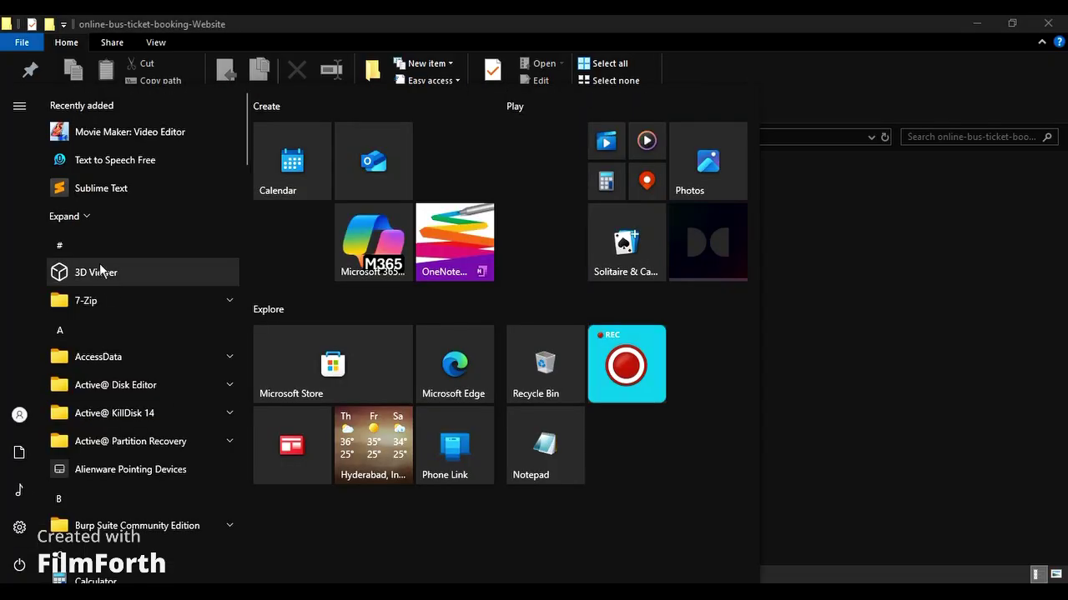
{"action": "left_click", "coordinate": [84, 218]}
{"action": "left_click", "coordinate": [109, 195]}
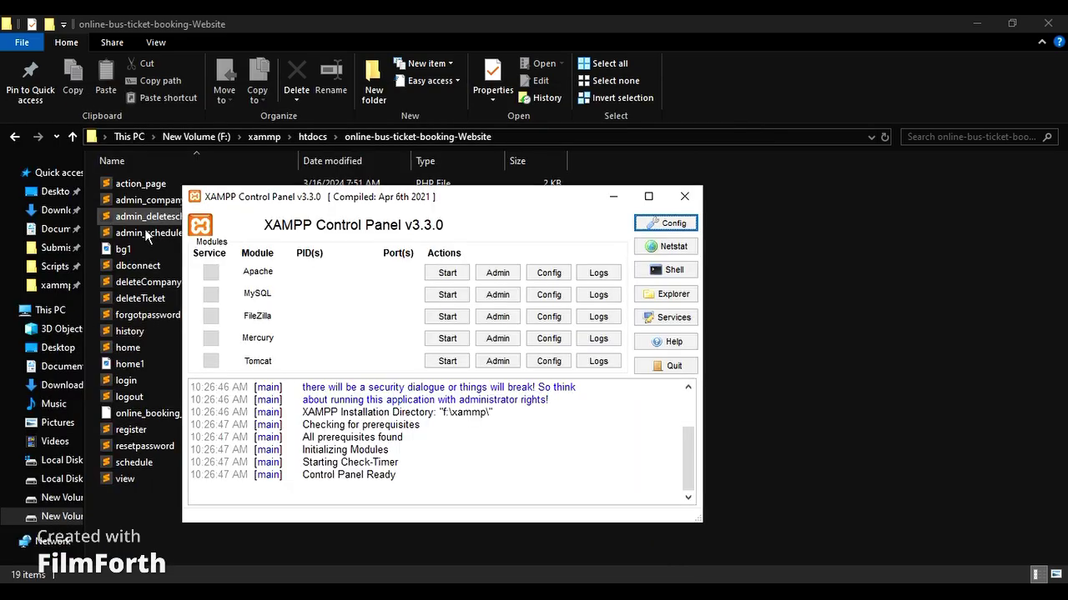
{"action": "left_click", "coordinate": [447, 273]}
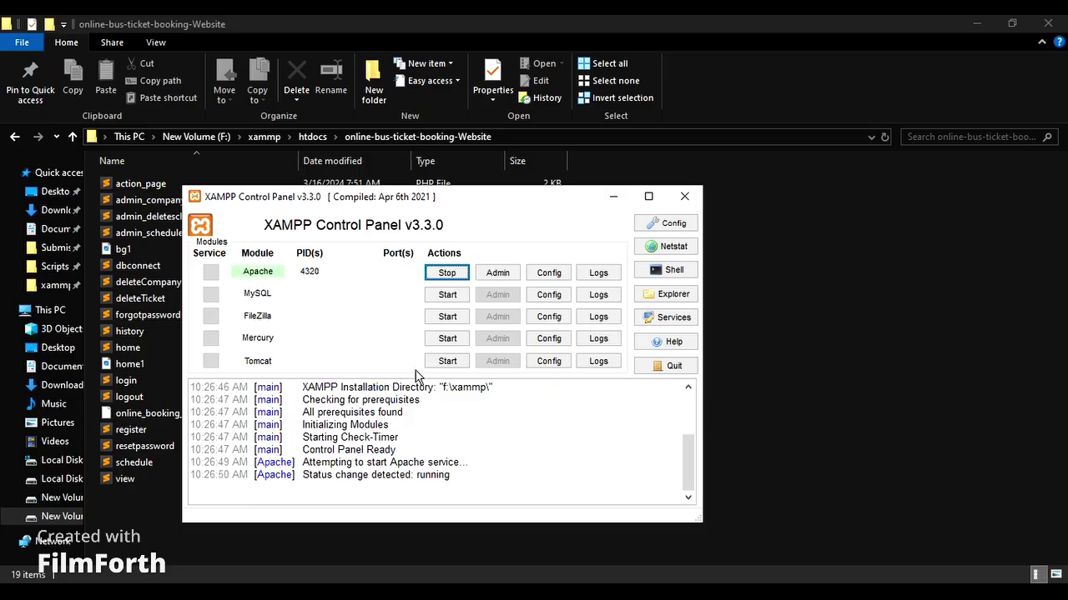
{"action": "left_click", "coordinate": [455, 300]}
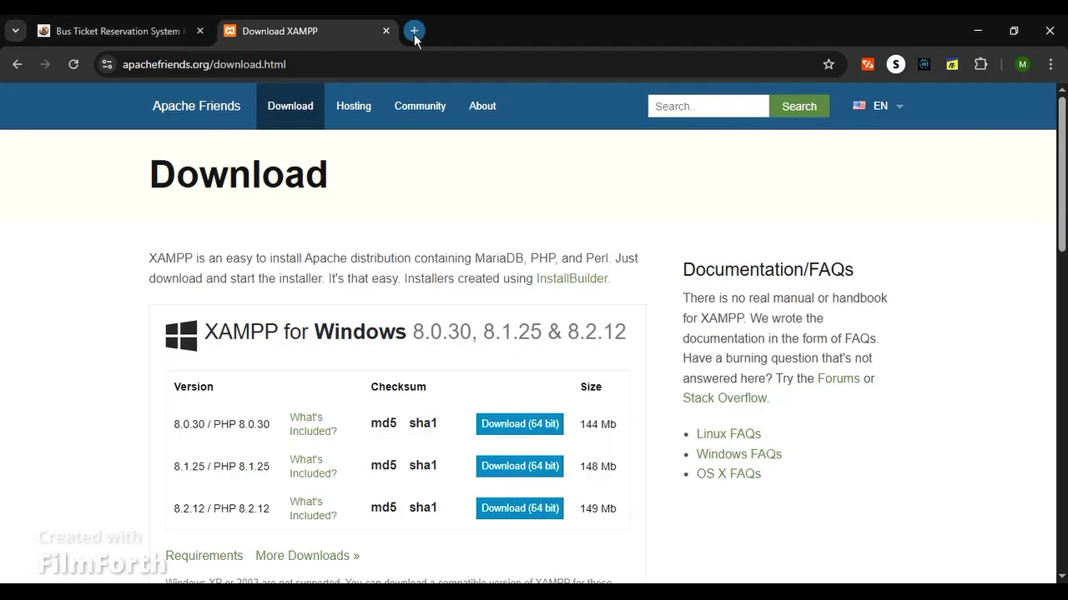
In Chrome, open phpMyAdmin on localhost in a new tab and go to its database creation page
{"action": "left_click", "coordinate": [415, 34]}
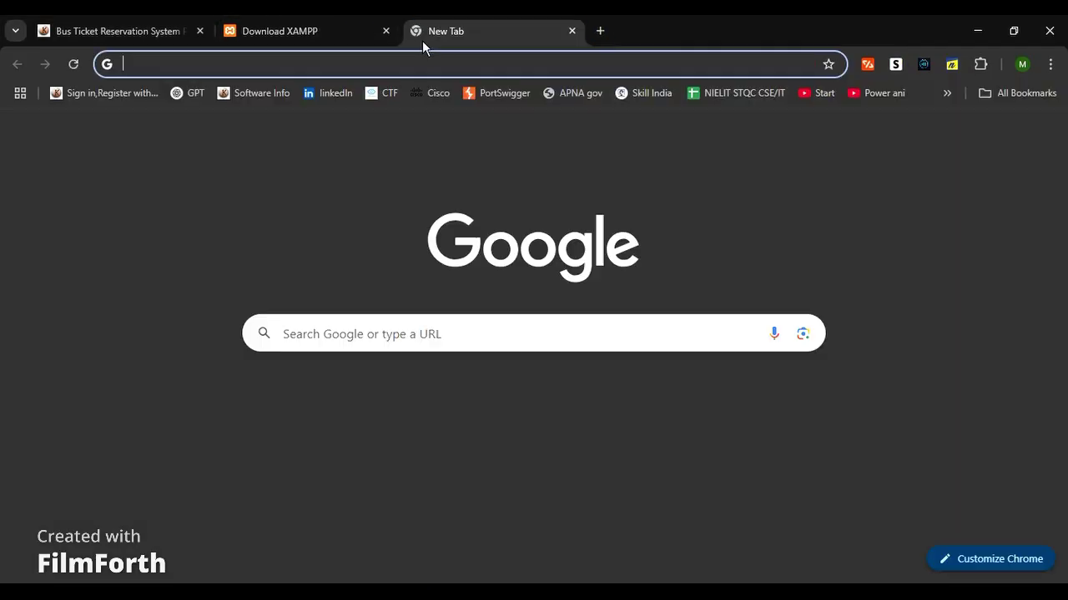
{"action": "type", "text": "12"}
{"action": "left_click", "coordinate": [388, 131]}
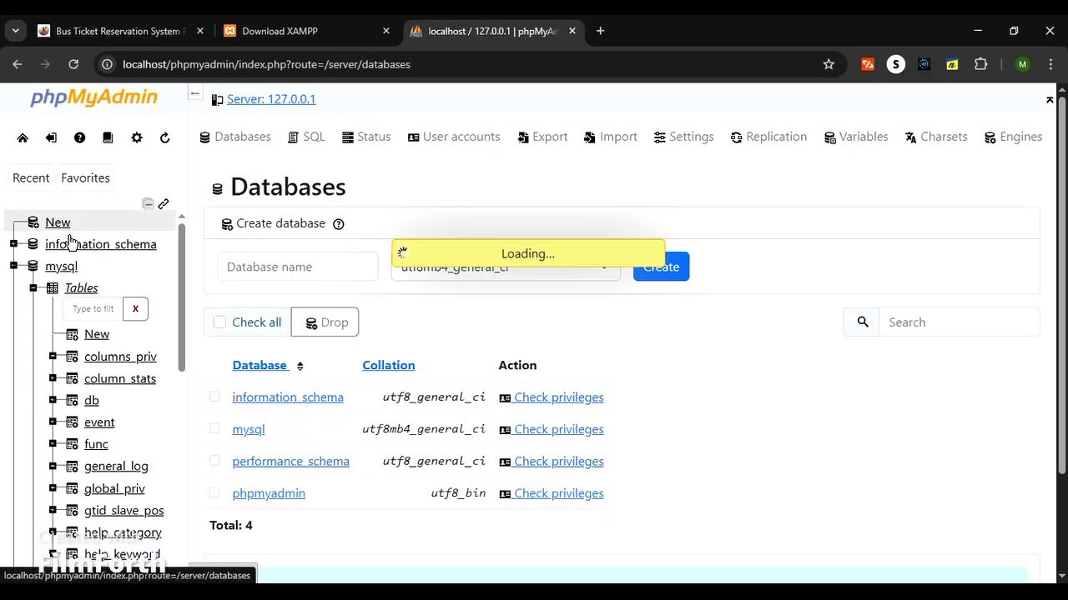
Copy the name online_booking_bus_system from the SQL file in File Explorer and enter it as the new database name in phpMyAdmin
{"action": "left_click", "coordinate": [296, 267]}
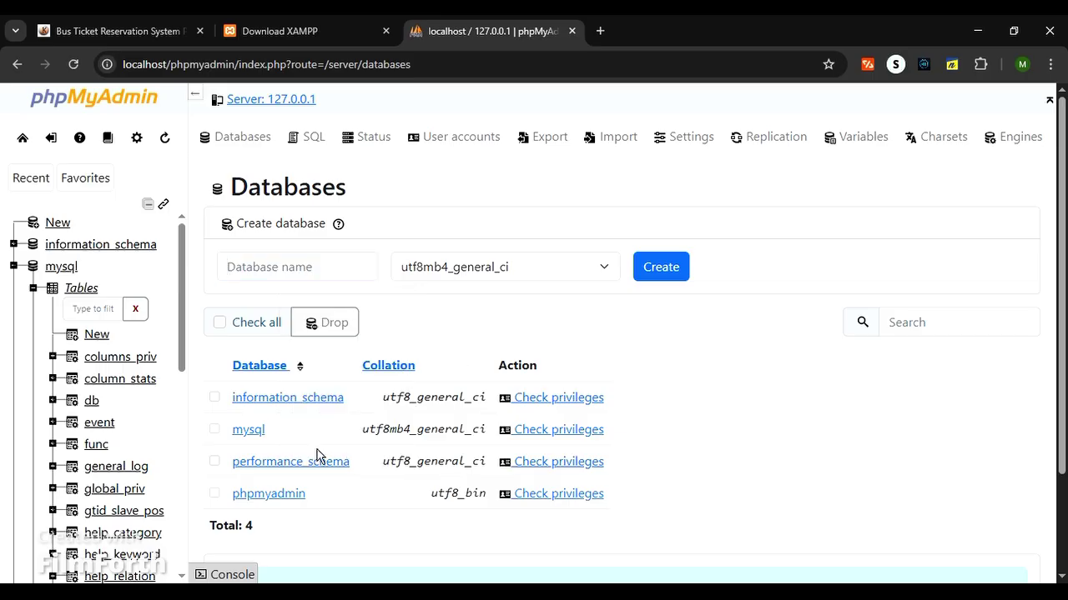
{"action": "key", "text": "alt+Tab"}
{"action": "left_click", "coordinate": [183, 419]}
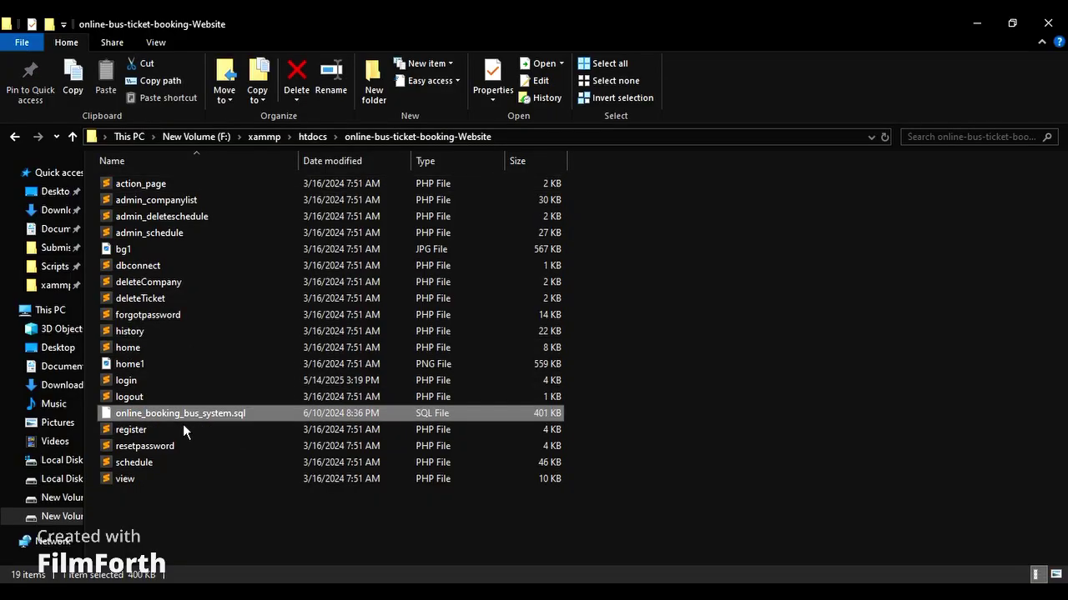
{"action": "left_click", "coordinate": [183, 421]}
{"action": "key", "text": "ctrl+c"}
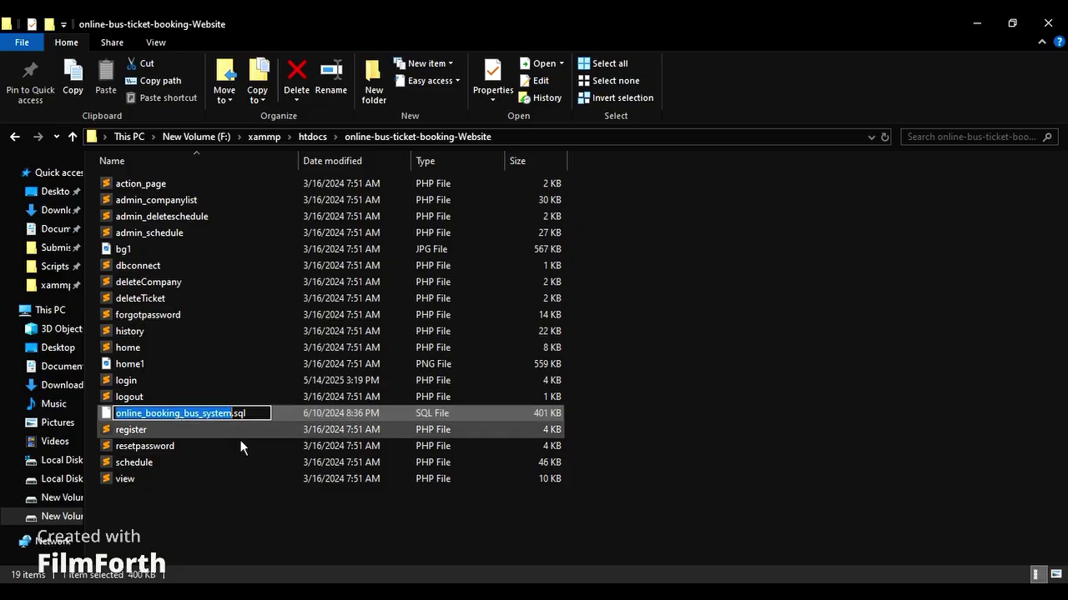
{"action": "key", "text": "alt+Tab"}
{"action": "left_click", "coordinate": [296, 267]}
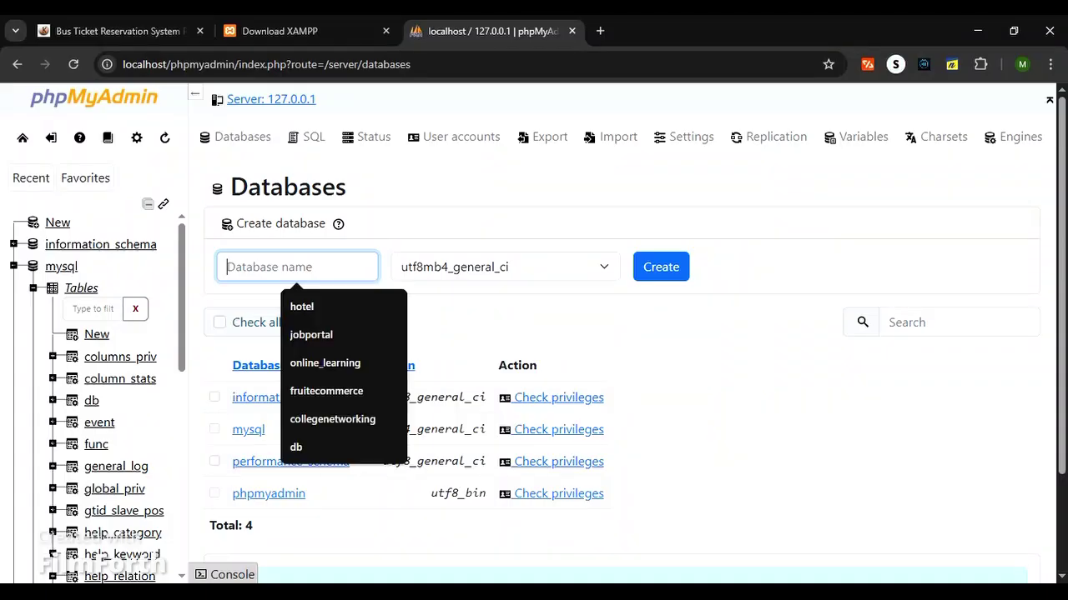
{"action": "key", "text": "ctrl+v"}
Set the collation selection to the unspecified "Collation" entry and create the online_booking_bus_system database
{"action": "left_click", "coordinate": [579, 275]}
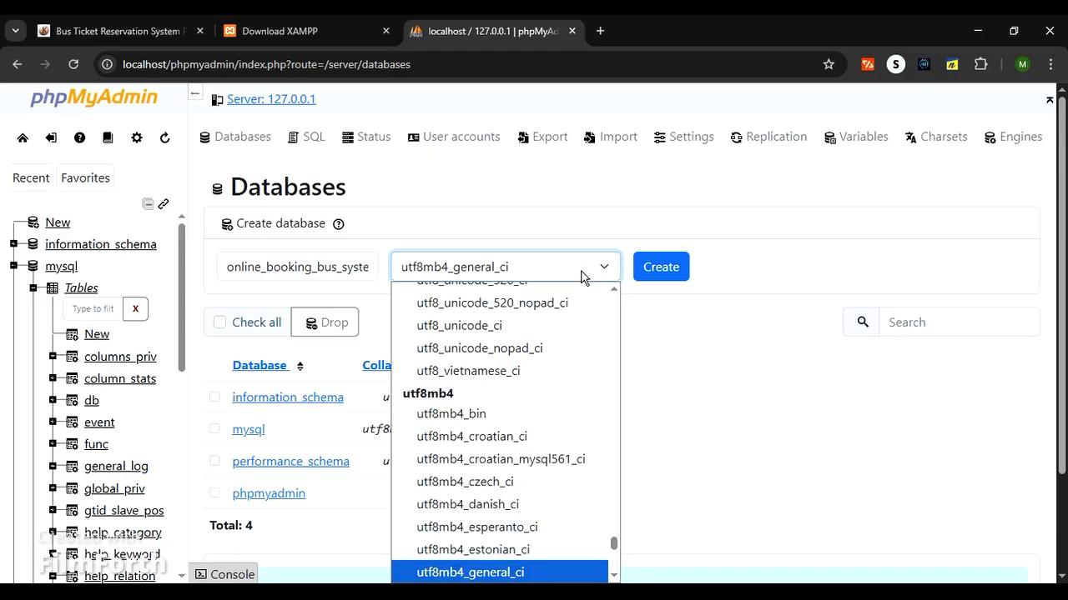
{"action": "key", "text": "Home"}
{"action": "left_click", "coordinate": [565, 296]}
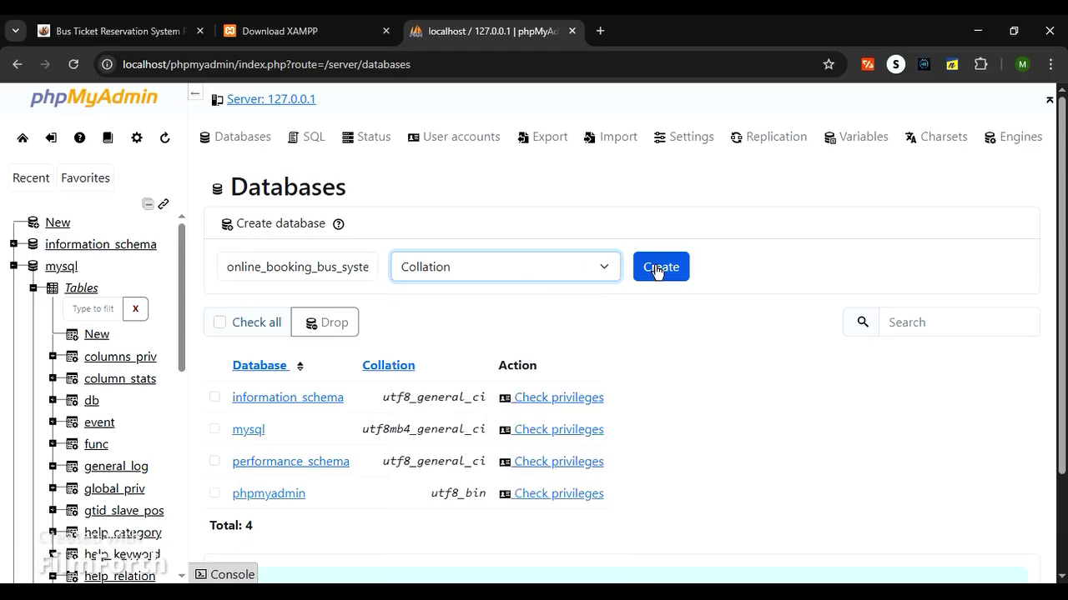
{"action": "left_click", "coordinate": [659, 267]}
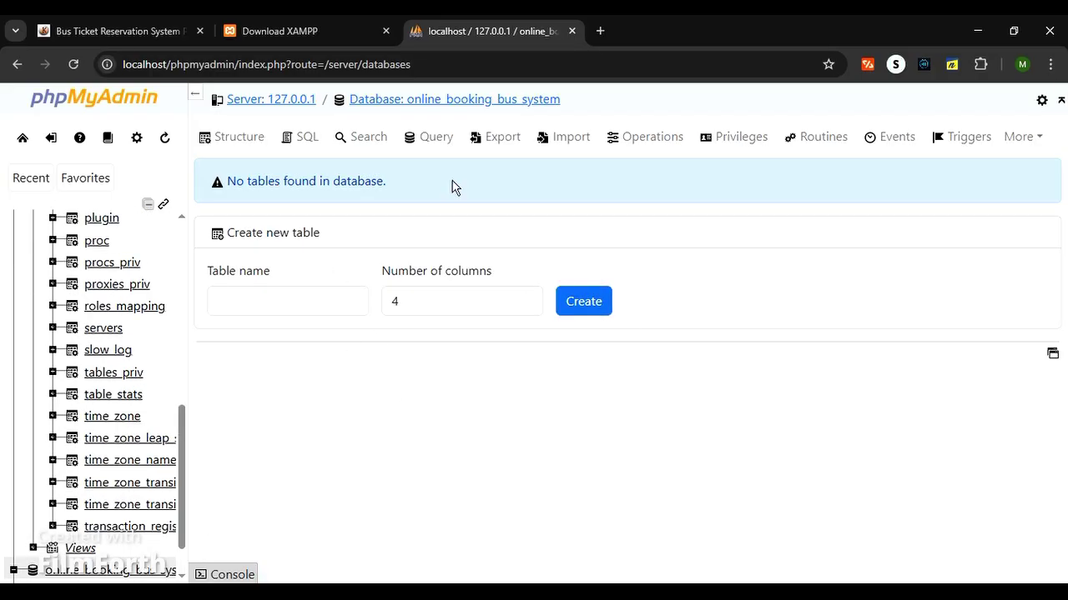
Import online_booking_bus_system.sql from the htdocs website folder into the online_booking_bus_system database
{"action": "left_click", "coordinate": [574, 144]}
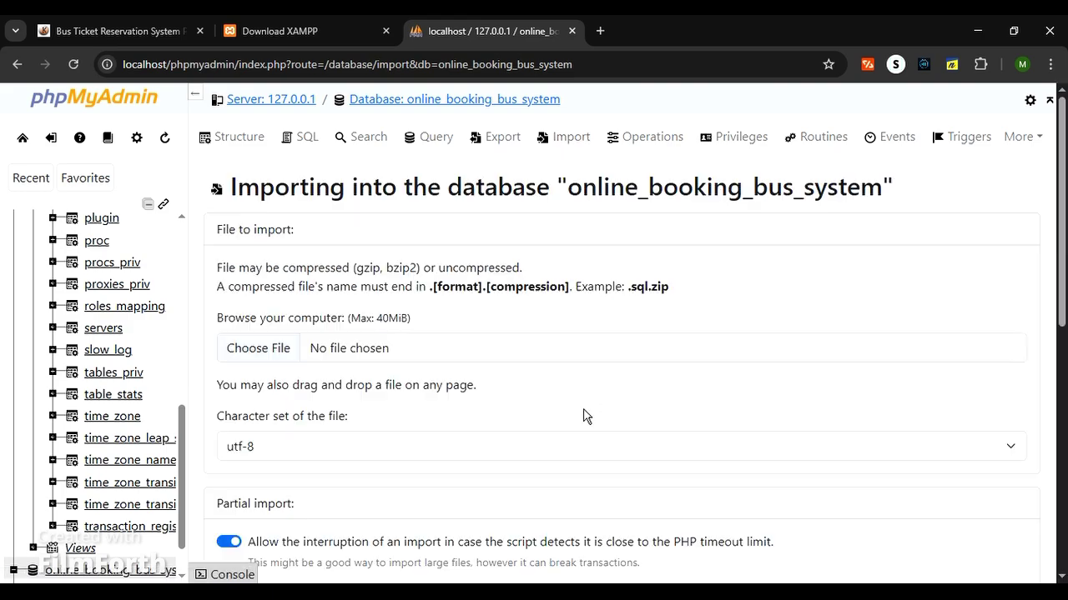
{"action": "left_click", "coordinate": [250, 350]}
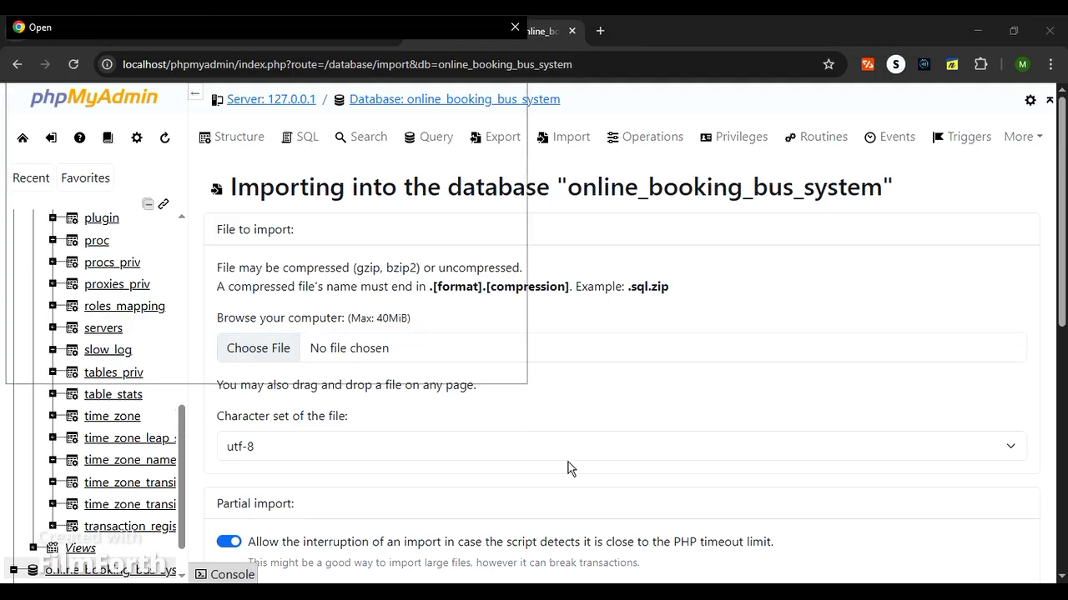
{"action": "scroll", "coordinate": [313, 287], "scroll_direction": "down", "scroll_amount": 2}
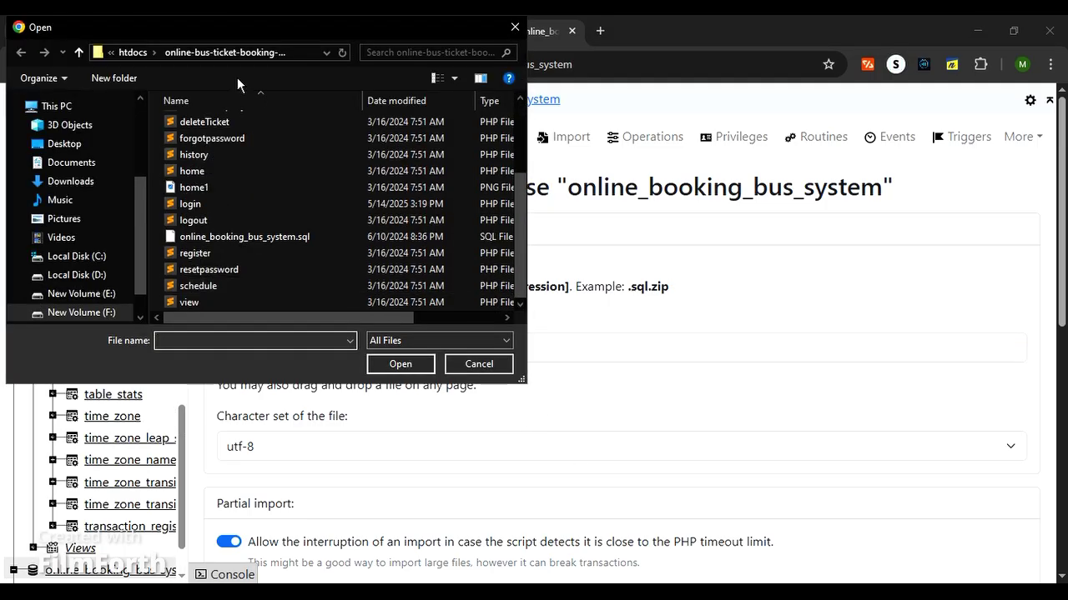
{"action": "double_click", "coordinate": [313, 242]}
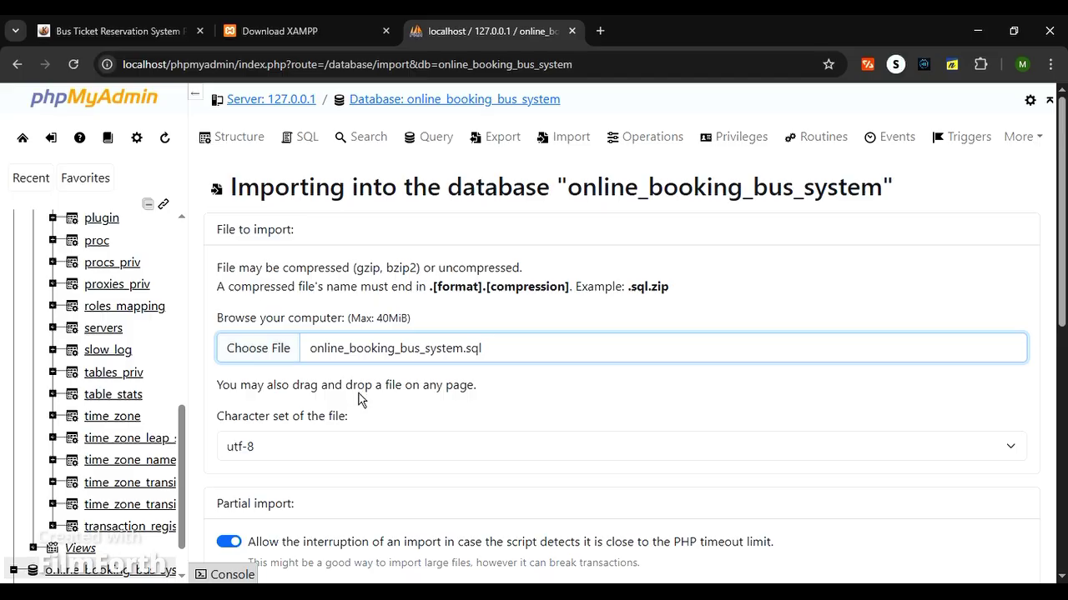
{"action": "scroll", "coordinate": [358, 401], "scroll_direction": "down", "scroll_amount": 10}
{"action": "left_click", "coordinate": [239, 521]}
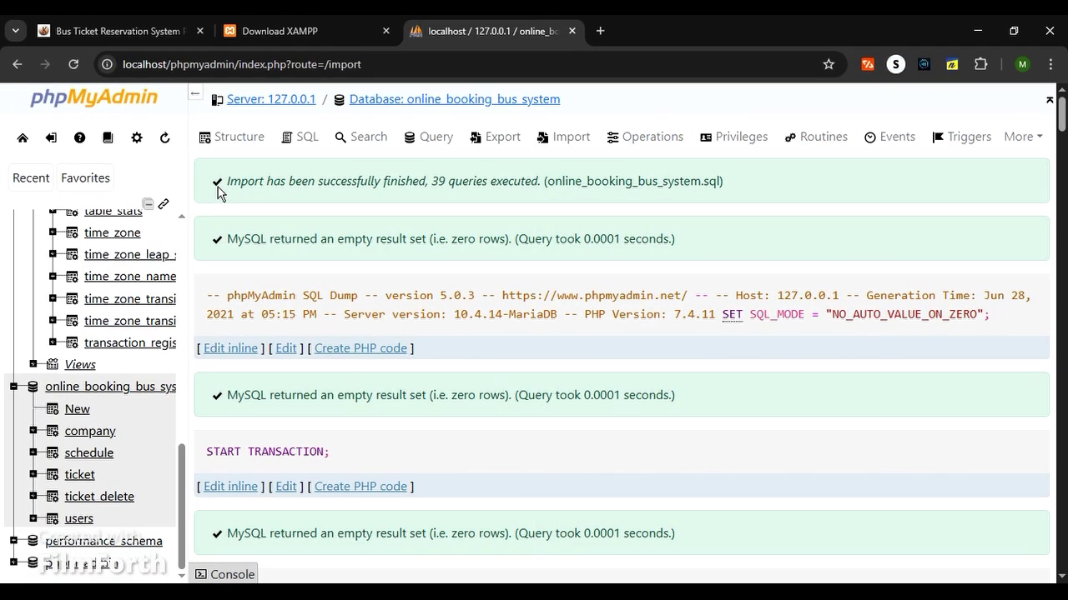
Open localhost in a new browser tab and launch the online-bus-ticket-booking-Website project from the directory index
{"action": "left_click_drag", "start_coordinate": [215, 182], "coordinate": [755, 200]}
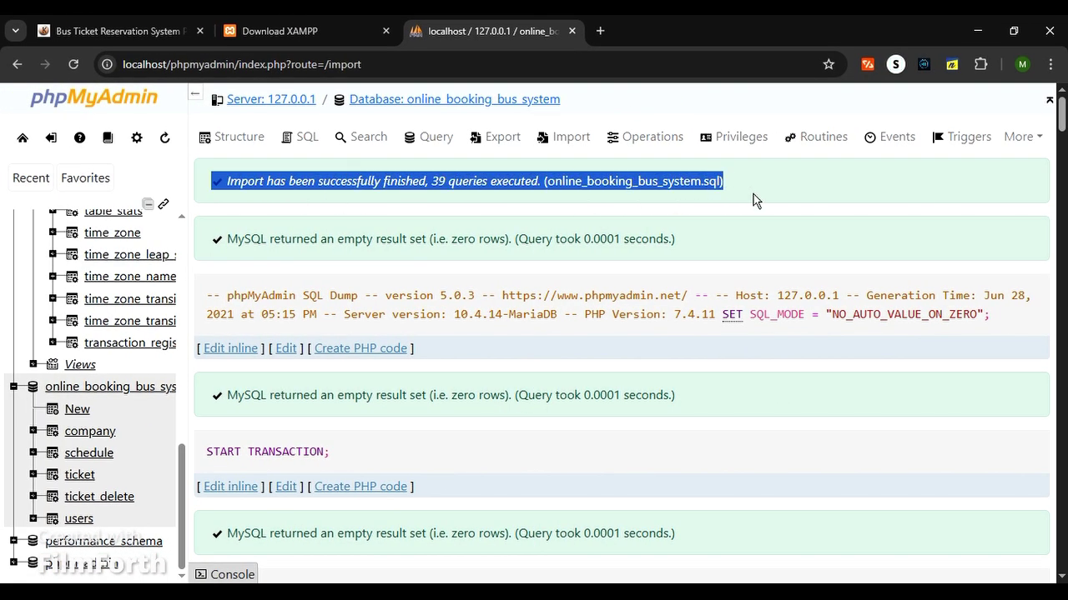
{"action": "left_click", "coordinate": [609, 35]}
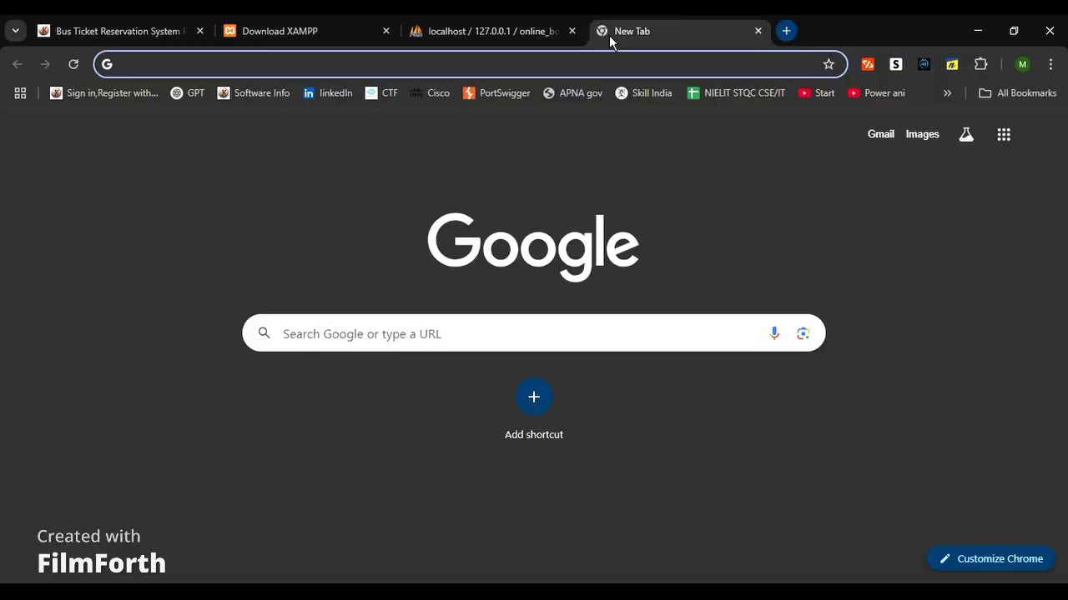
{"action": "type", "text": "local"}
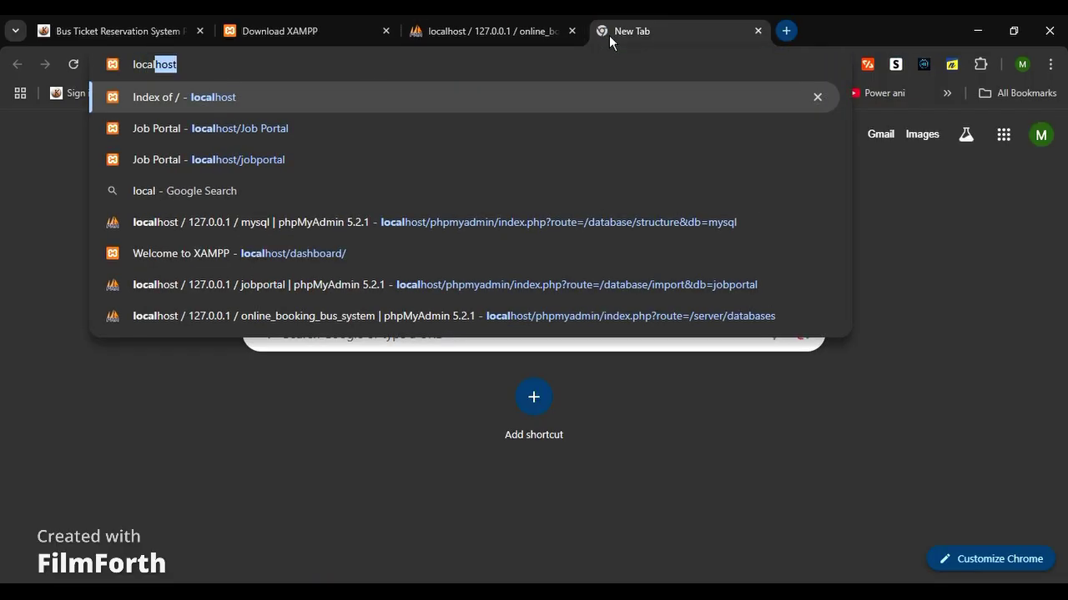
{"action": "key", "text": "Return"}
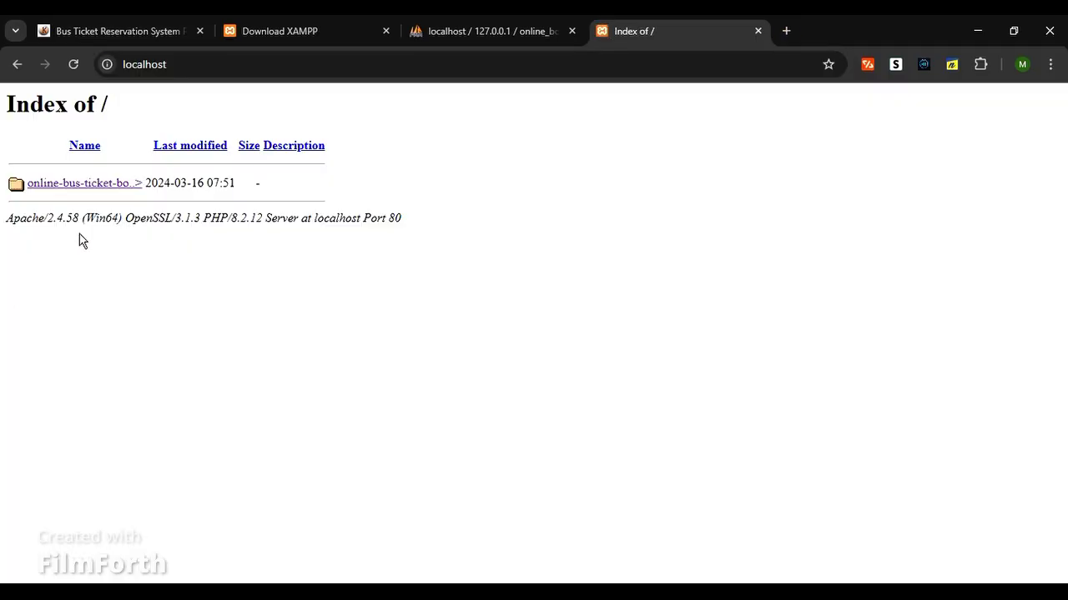
{"action": "left_click", "coordinate": [73, 198]}
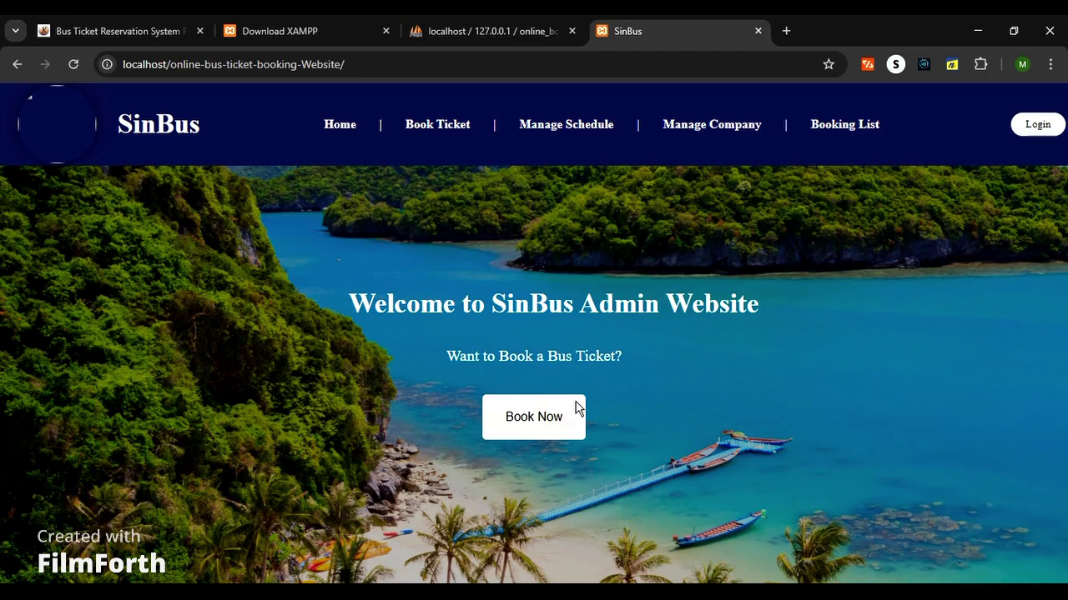
Start a ticket booking from the SinBus home page, dismiss the login alert and go to the account registration page
{"action": "left_click", "coordinate": [549, 432]}
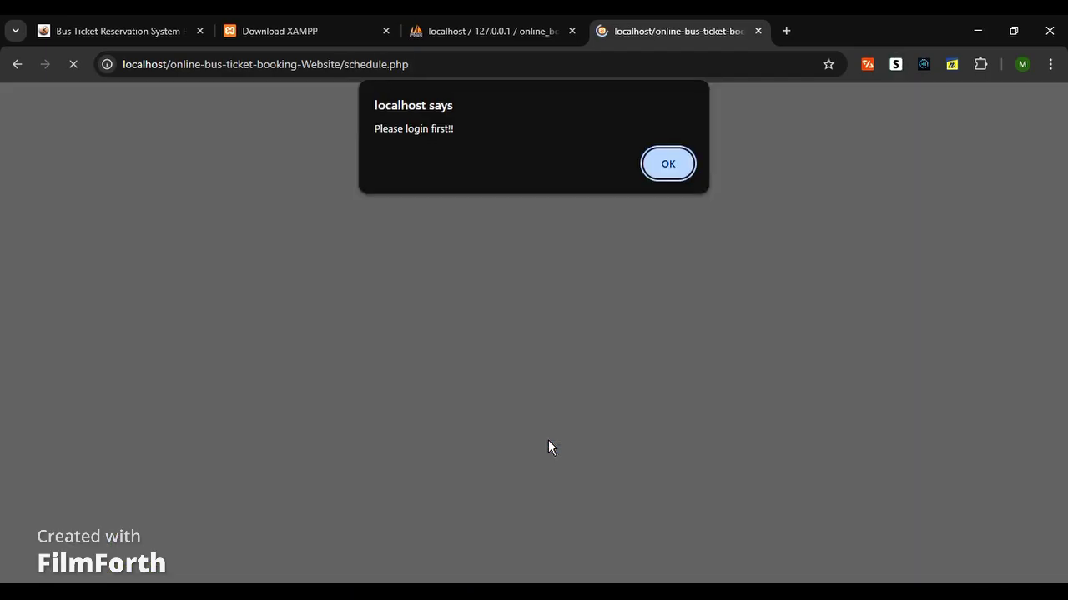
{"action": "left_click", "coordinate": [671, 167]}
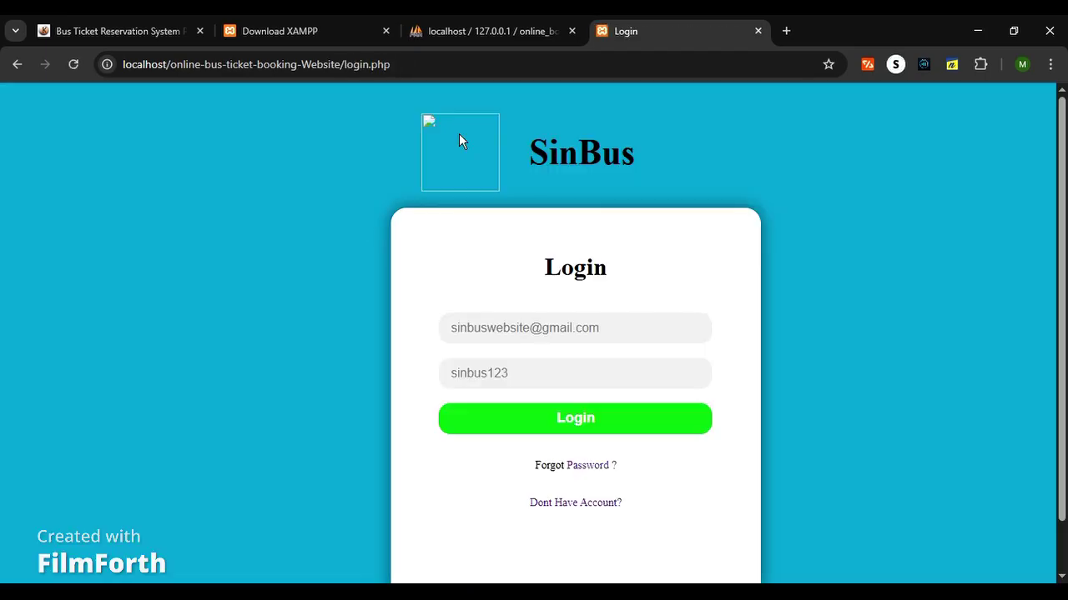
{"action": "left_click", "coordinate": [600, 513]}
Register a new SinBus account with an email, username and password, and dismiss the browser dialogs that follow
{"action": "left_click", "coordinate": [539, 334]}
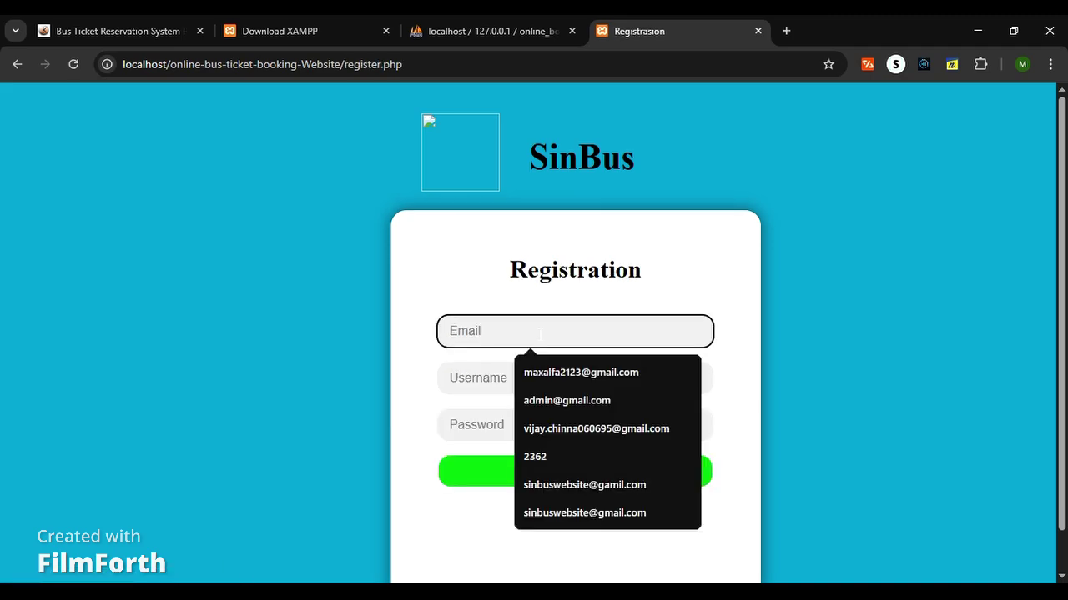
{"action": "left_click", "coordinate": [555, 383]}
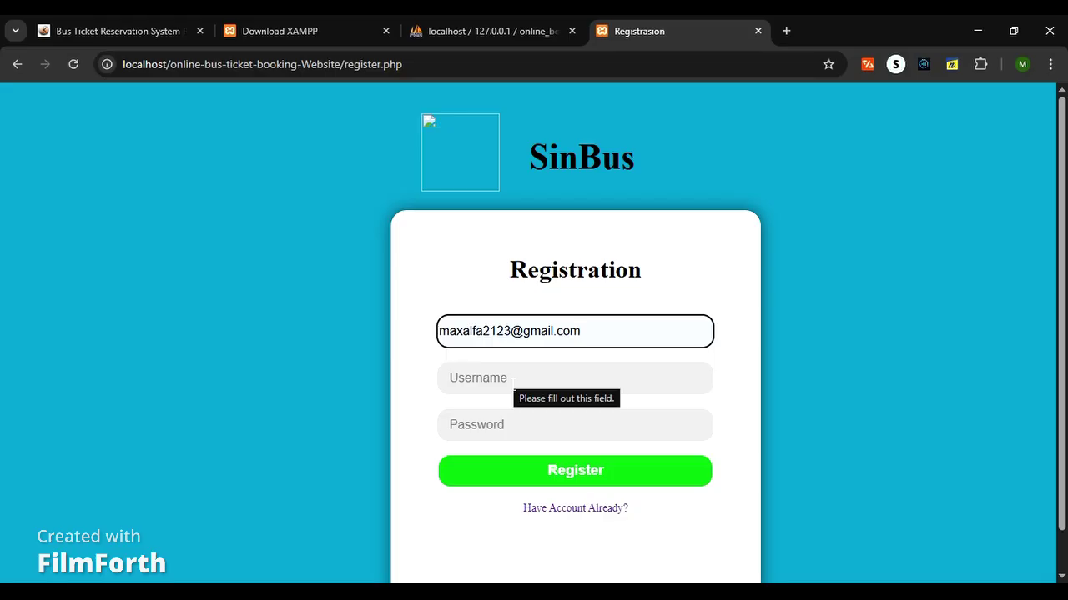
{"action": "left_click", "coordinate": [514, 381]}
{"action": "left_click", "coordinate": [541, 422]}
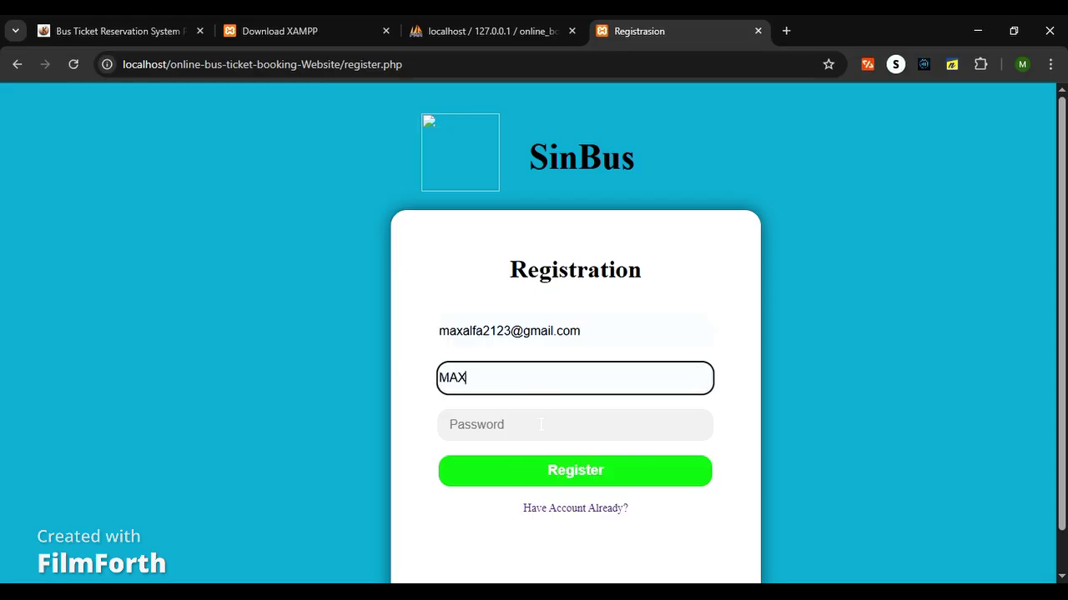
{"action": "left_click", "coordinate": [530, 427]}
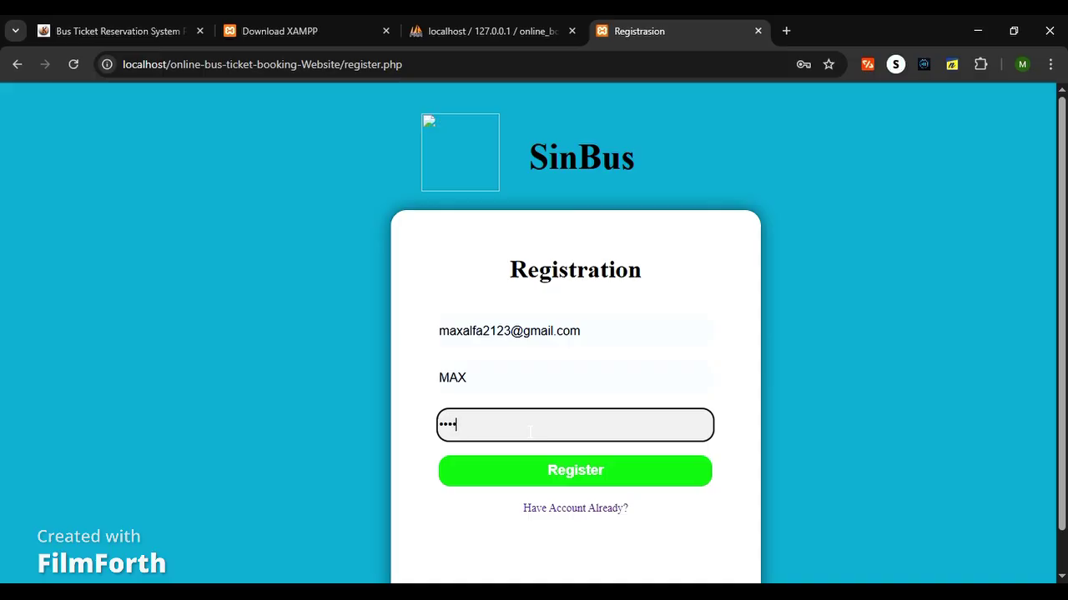
{"action": "left_click", "coordinate": [591, 482]}
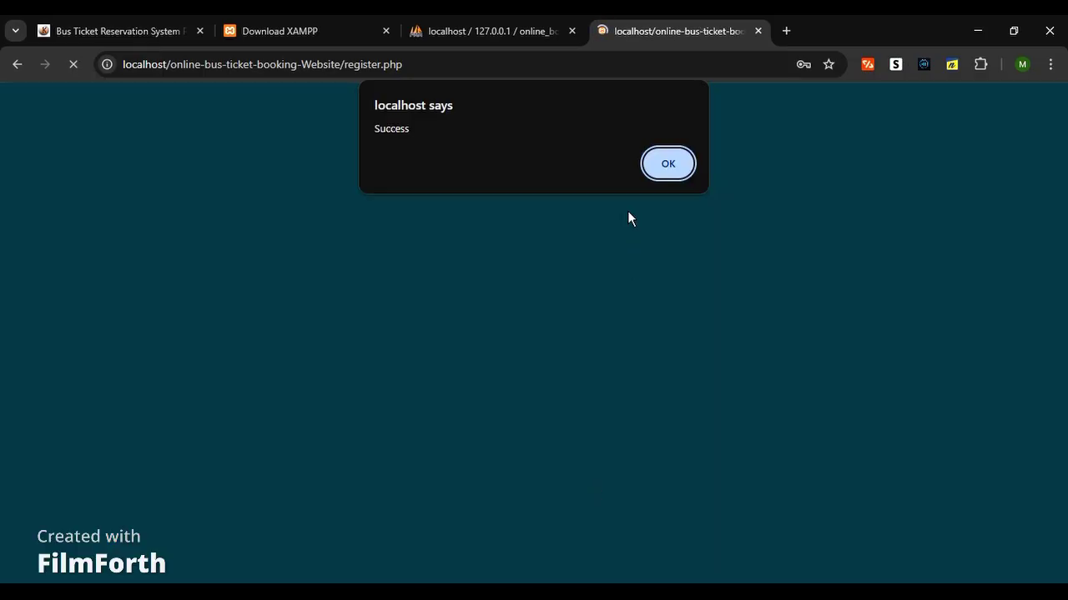
{"action": "left_click", "coordinate": [672, 167]}
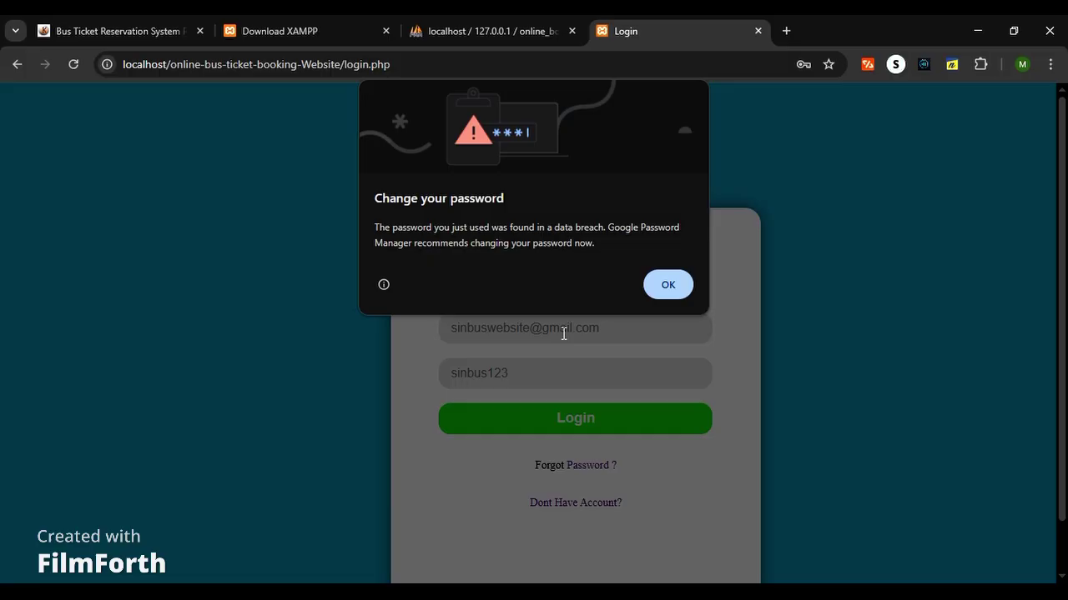
{"action": "left_click", "coordinate": [668, 284]}
Log in to SinBus with the registered email and account password, and acknowledge the login alert
{"action": "left_click", "coordinate": [524, 327]}
{"action": "left_click", "coordinate": [561, 370]}
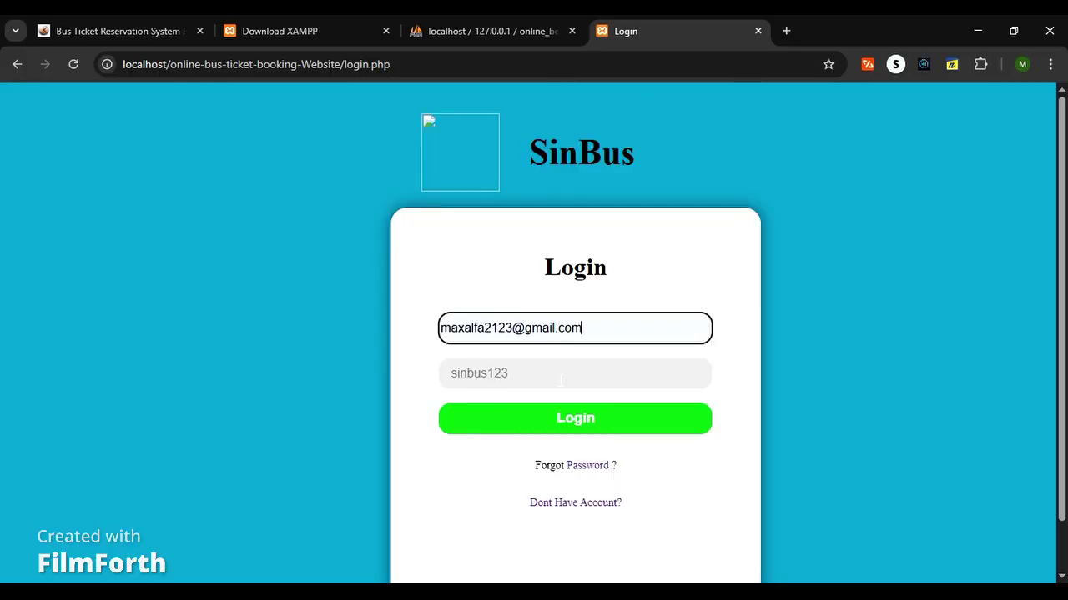
{"action": "left_click", "coordinate": [519, 376]}
{"action": "type", "text": "sin"}
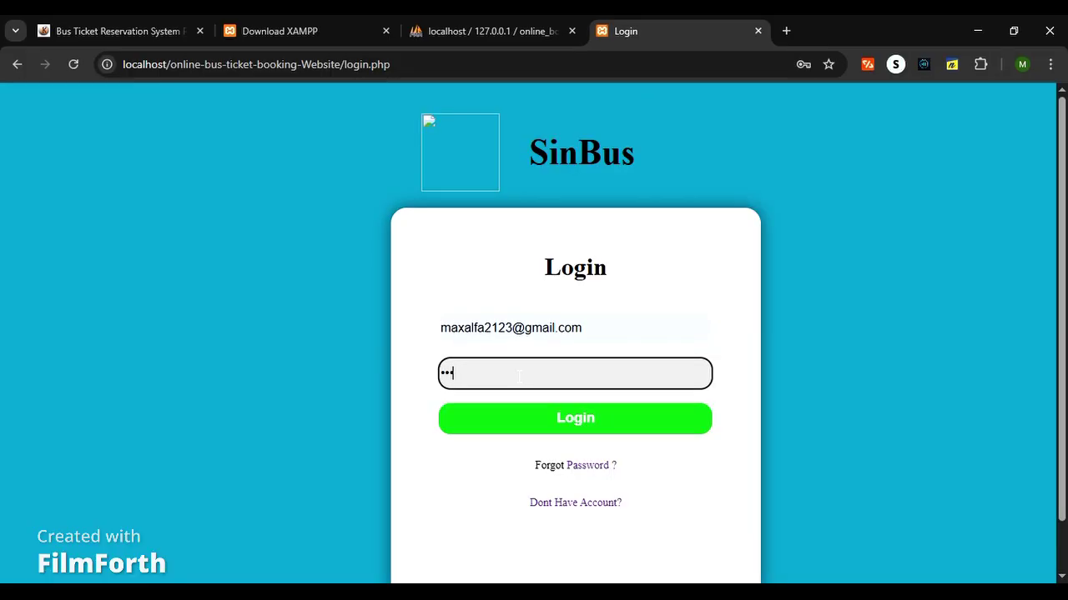
{"action": "type", "text": "b"}
{"action": "left_click", "coordinate": [562, 425]}
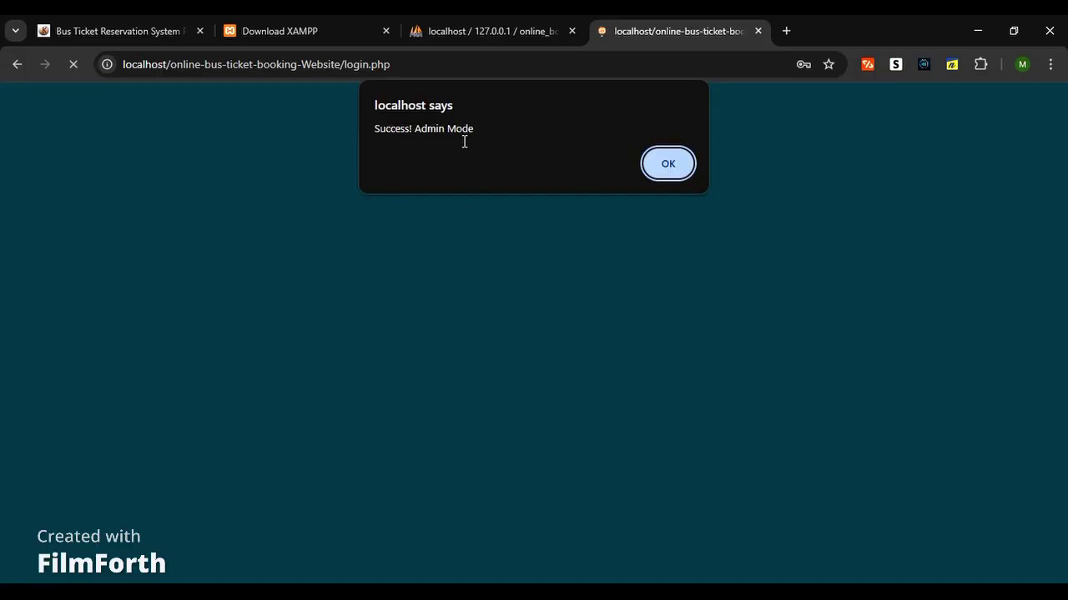
{"action": "left_click", "coordinate": [668, 168]}
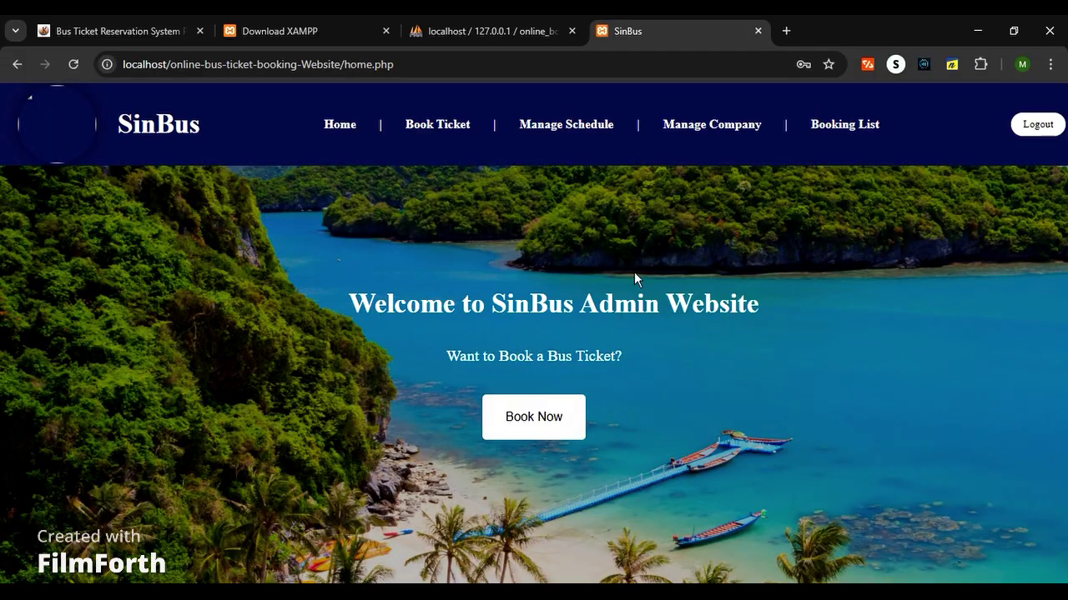
Open the Book Ticket page and view the available destinations without choosing one
{"action": "left_click", "coordinate": [436, 141]}
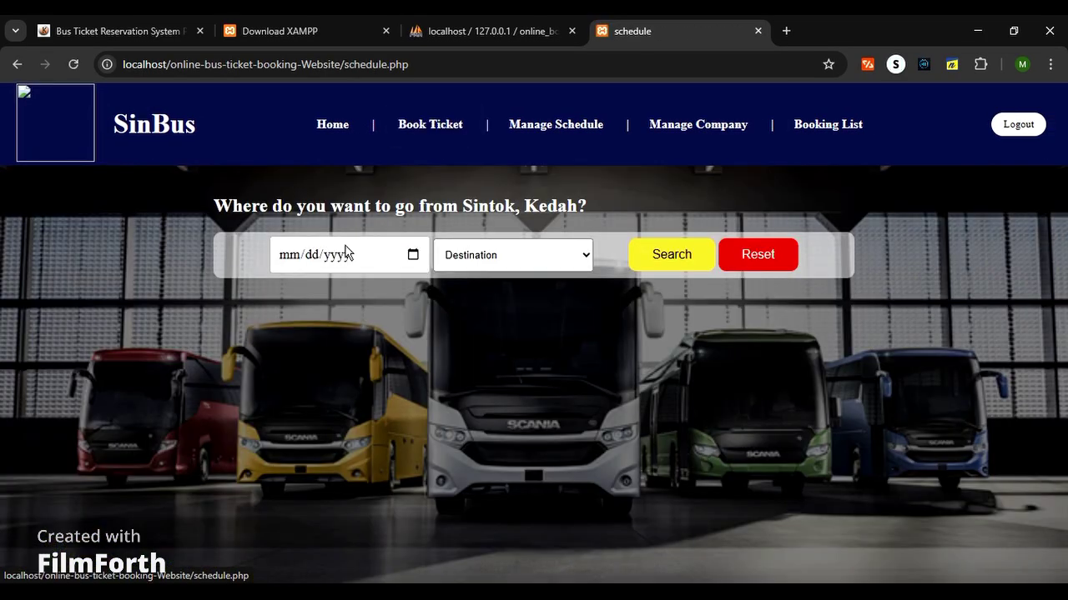
{"action": "left_click", "coordinate": [509, 268]}
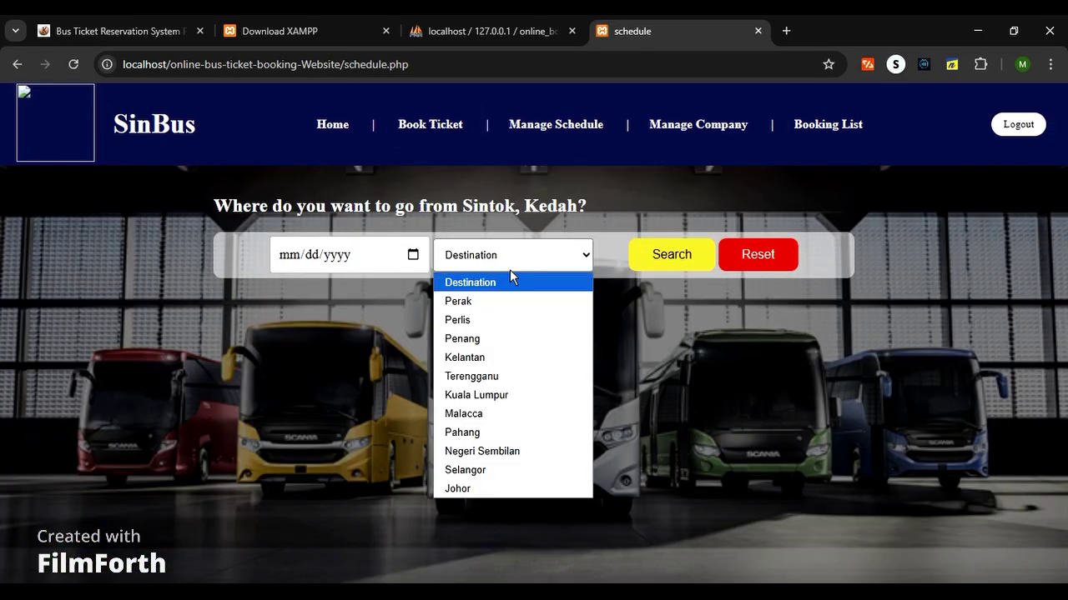
{"action": "left_click", "coordinate": [675, 416]}
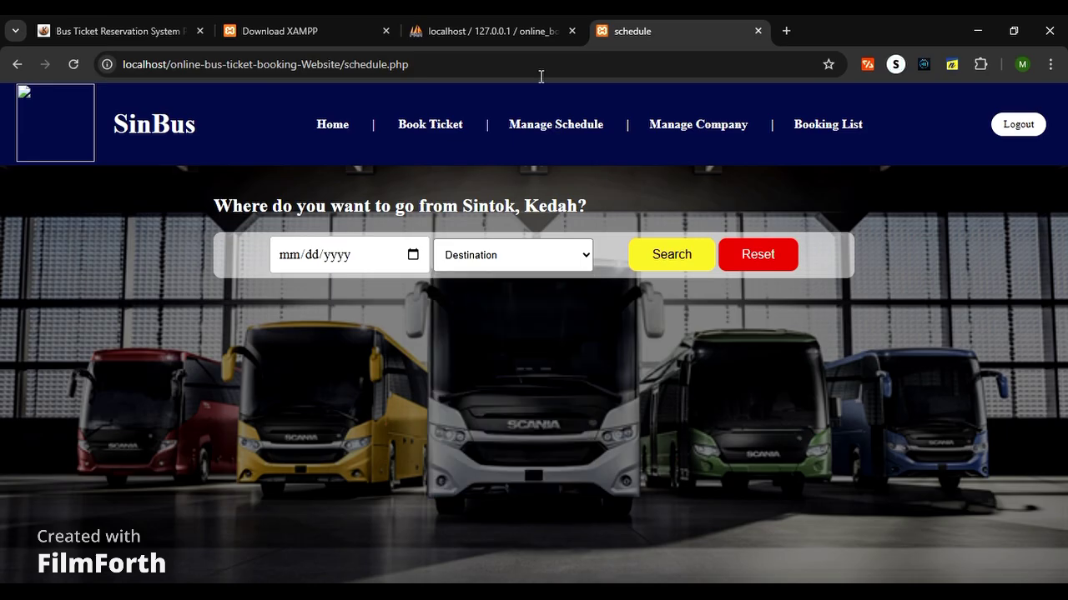
Review the bus schedule list under Manage Schedule and the company list under Manage Company
{"action": "left_click", "coordinate": [567, 142]}
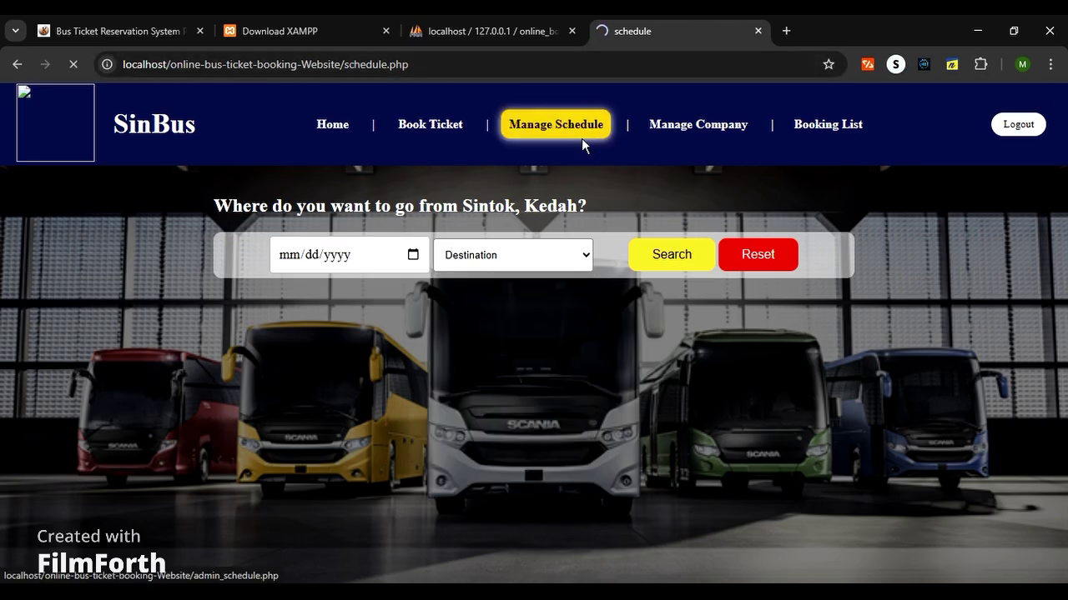
{"action": "scroll", "coordinate": [447, 437], "scroll_direction": "down", "scroll_amount": 5}
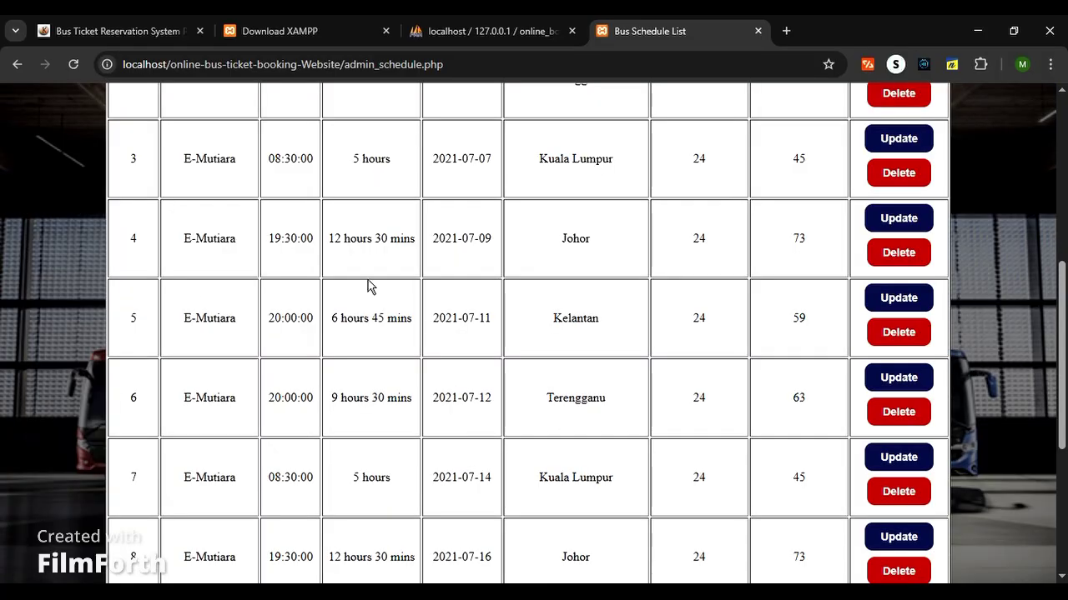
{"action": "scroll", "coordinate": [199, 310], "scroll_direction": "up", "scroll_amount": 5}
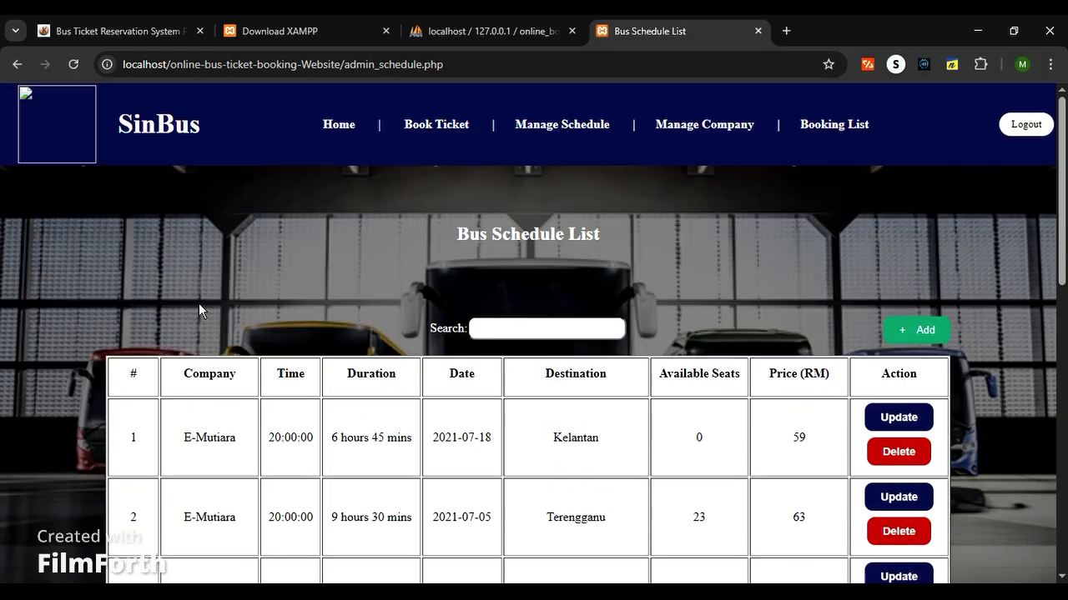
{"action": "left_click", "coordinate": [703, 142]}
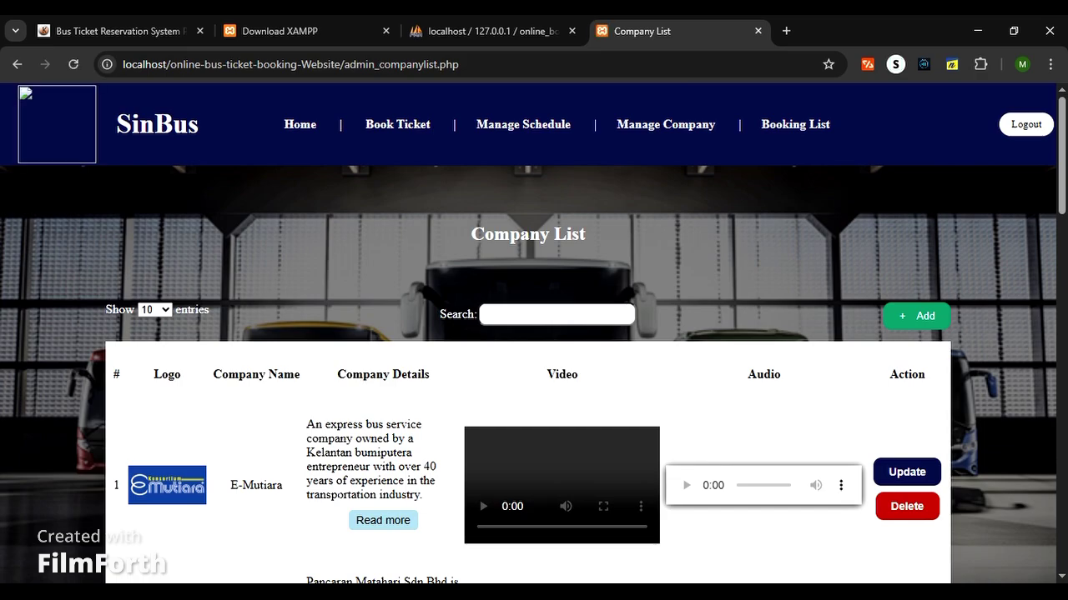
{"action": "scroll", "coordinate": [279, 482], "scroll_direction": "down", "scroll_amount": 5}
{"action": "scroll", "coordinate": [264, 328], "scroll_direction": "down", "scroll_amount": 10}
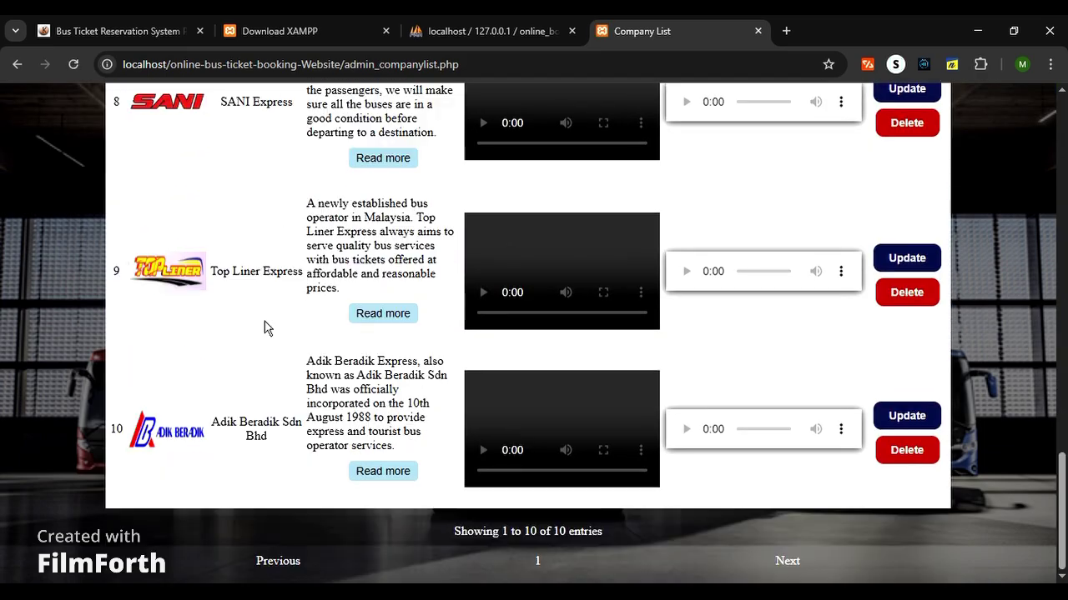
{"action": "scroll", "coordinate": [265, 328], "scroll_direction": "up", "scroll_amount": 15}
View the Booking List page, and test logging out from the home page before going back to it
{"action": "left_click", "coordinate": [779, 138]}
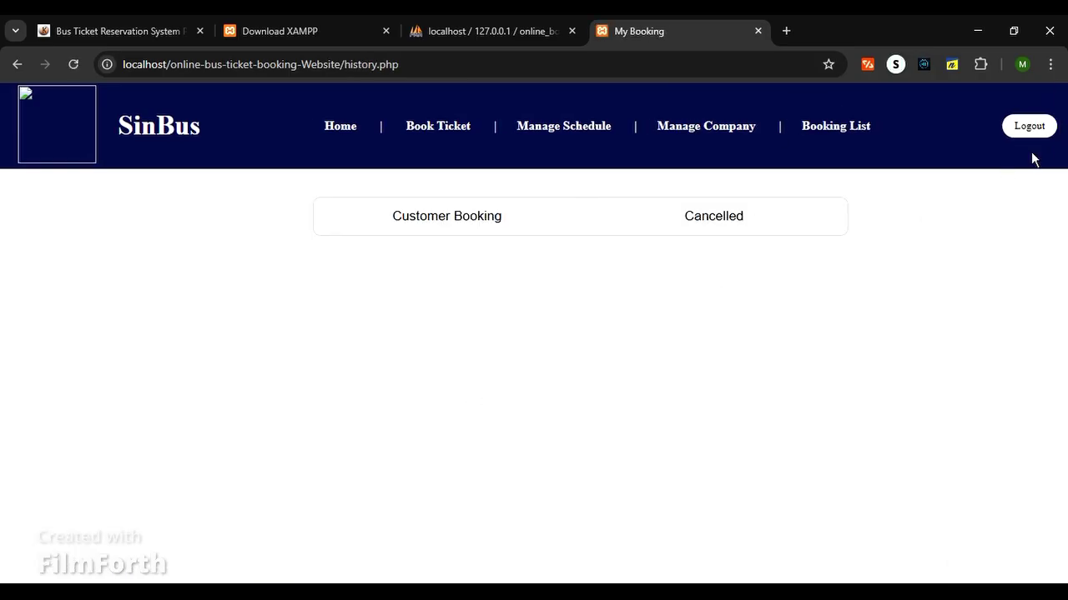
{"action": "left_click", "coordinate": [335, 134]}
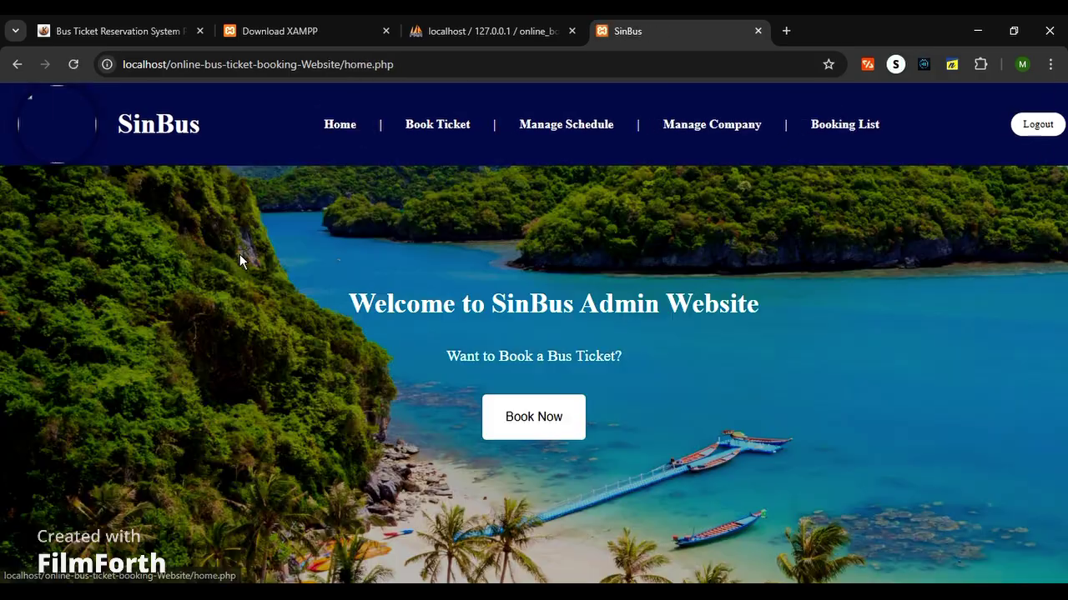
{"action": "left_click", "coordinate": [1049, 139]}
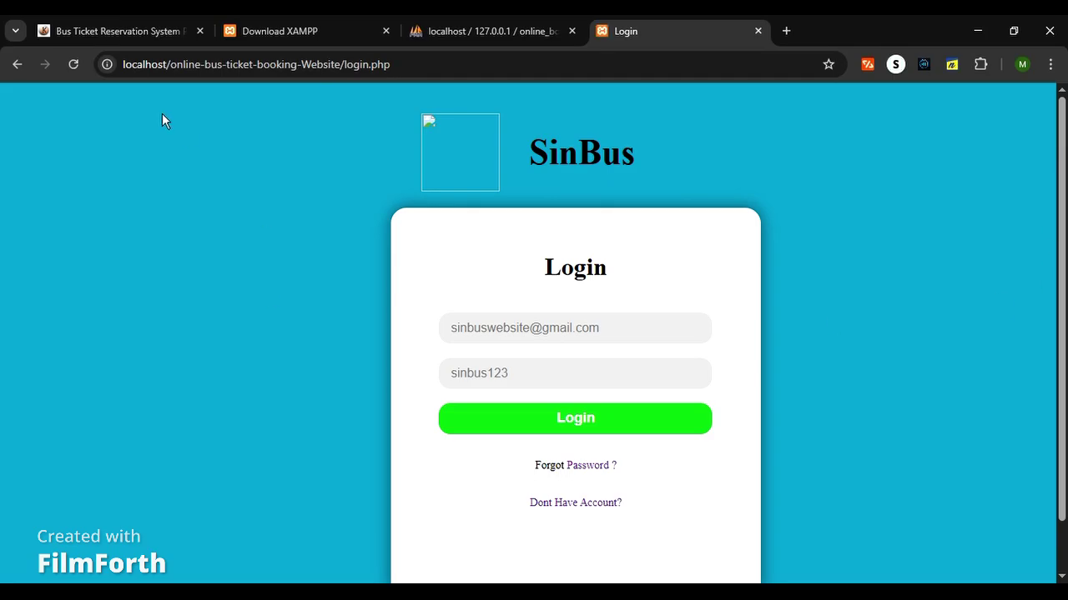
{"action": "left_click", "coordinate": [20, 67]}
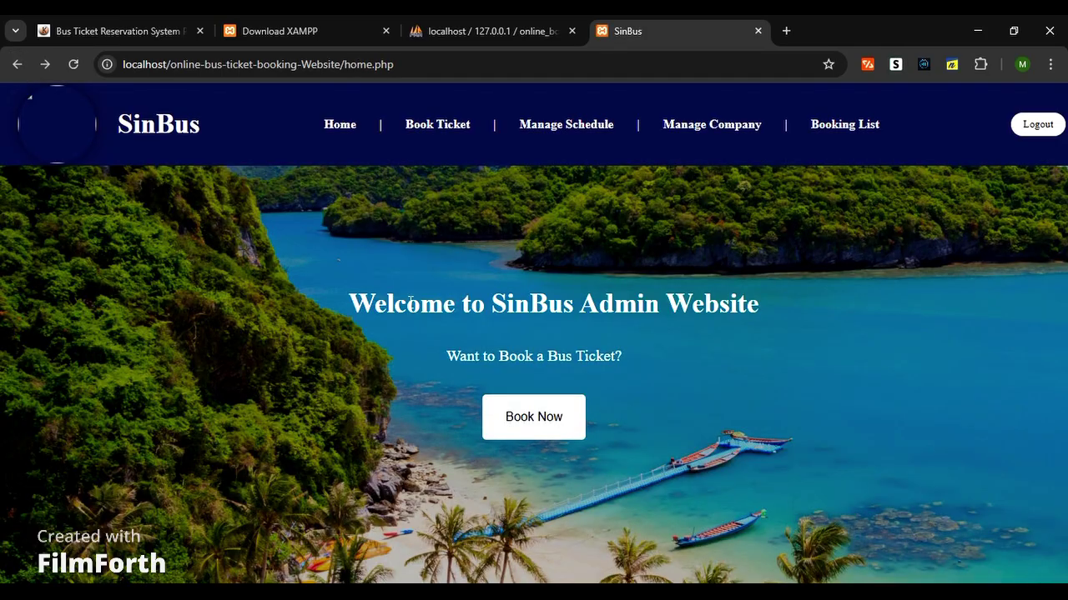
Return to the Kashipara project page and highlight the heading text "Bus Ticket Reservation System project in PHP"
{"action": "left_click", "coordinate": [82, 29]}
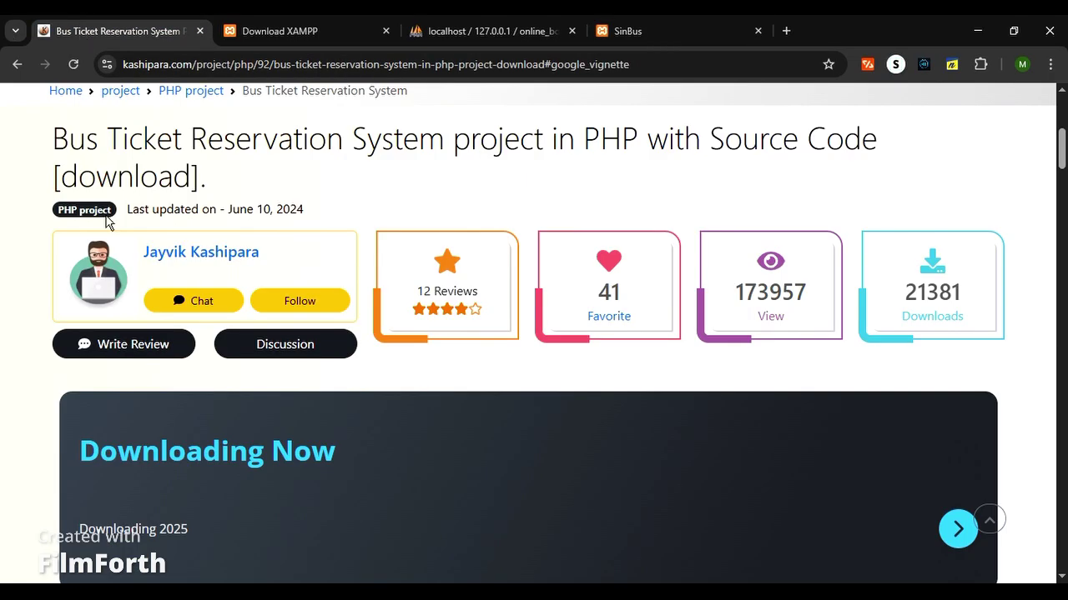
{"action": "scroll", "coordinate": [753, 285], "scroll_direction": "up", "scroll_amount": 3}
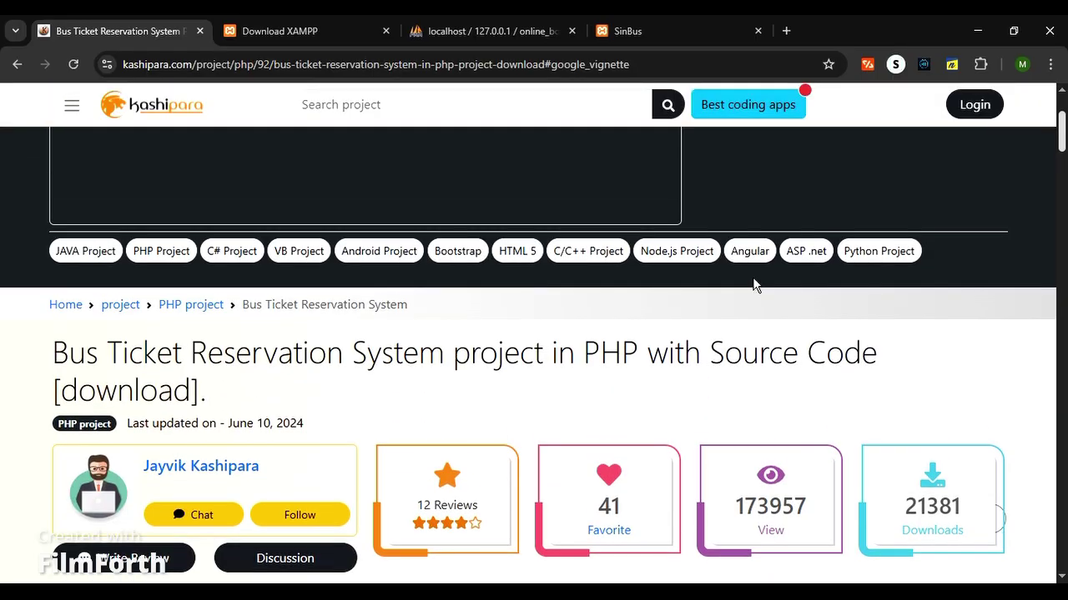
{"action": "left_click_drag", "start_coordinate": [50, 354], "coordinate": [641, 361]}
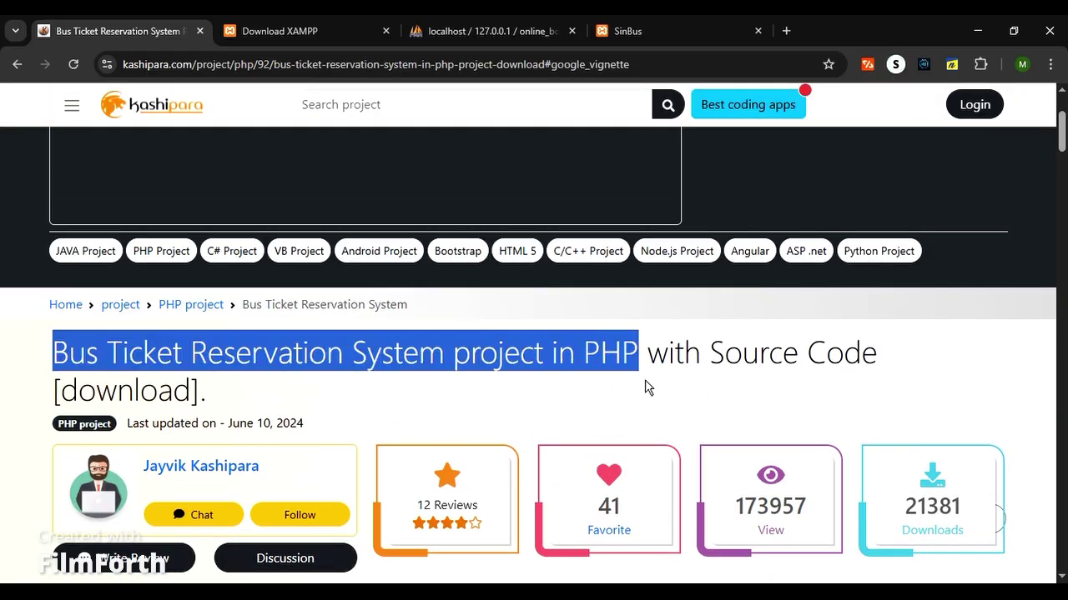
{"action": "left_click", "coordinate": [648, 387]}
Open the YouTube video "35 Job Portal System project in PHP" from the project page and visit the kashipara channel
{"action": "scroll", "coordinate": [648, 387], "scroll_direction": "down", "scroll_amount": 5}
{"action": "scroll", "coordinate": [648, 387], "scroll_direction": "down", "scroll_amount": 5}
{"action": "left_click", "coordinate": [506, 355]}
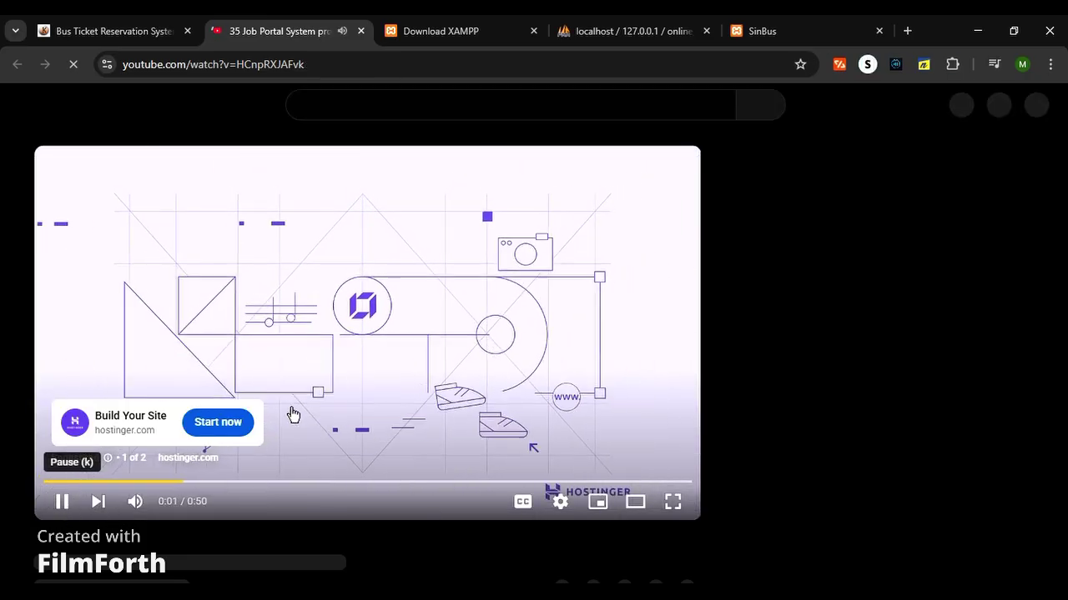
{"action": "scroll", "coordinate": [45, 250], "scroll_direction": "down", "scroll_amount": 6}
{"action": "scroll", "coordinate": [148, 270], "scroll_direction": "up", "scroll_amount": 5}
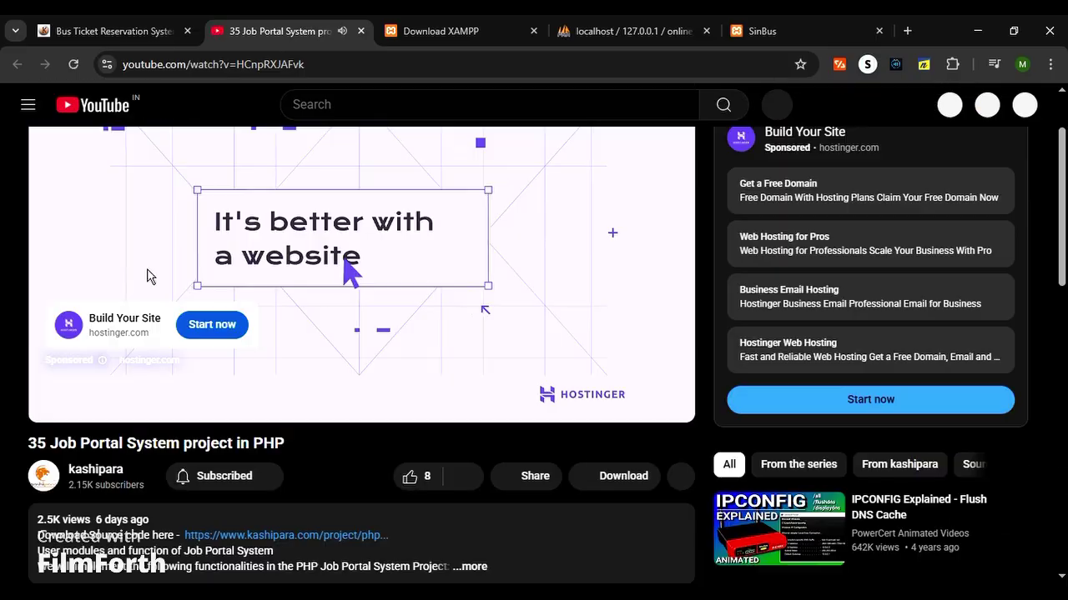
{"action": "left_click", "coordinate": [95, 469]}
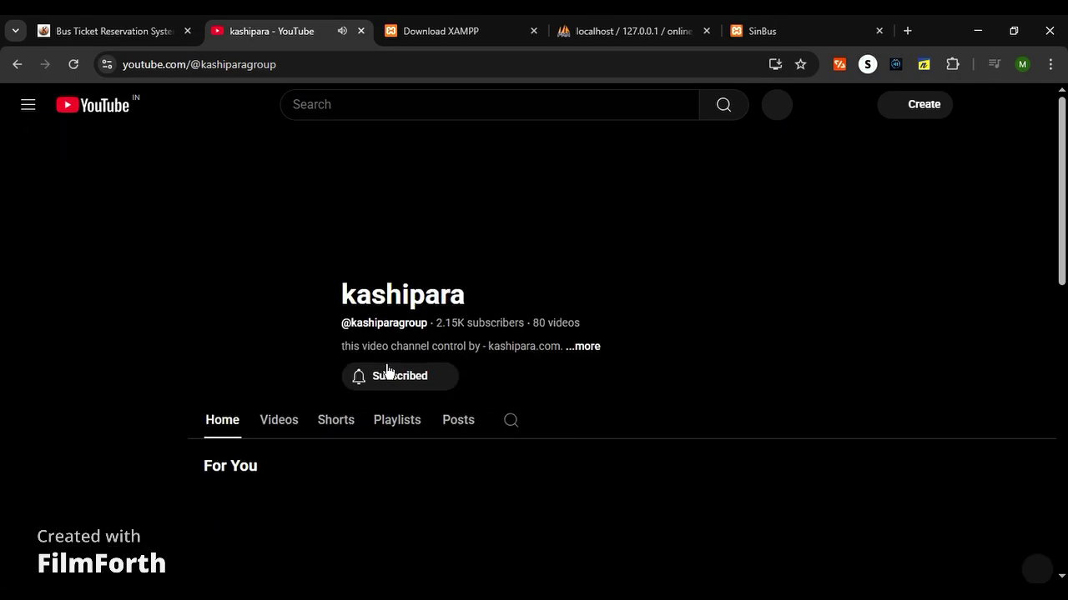